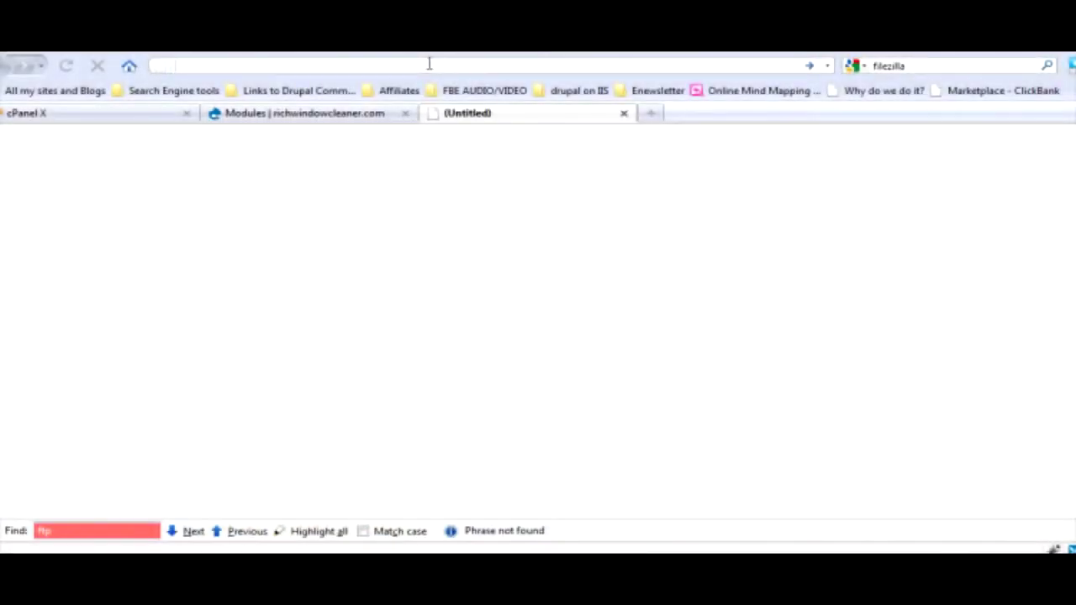
# Load drupal.org, and open drupal.com in an additional browser tab.
pyautogui.write('pal.org')
pyautogui.press('Return')
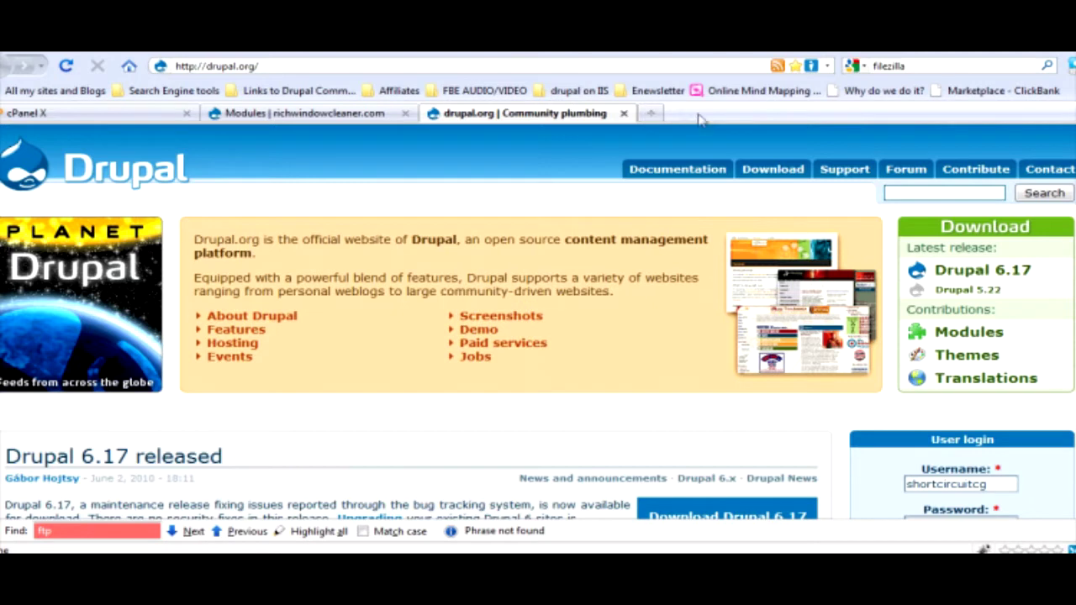
pyautogui.click(649, 113)
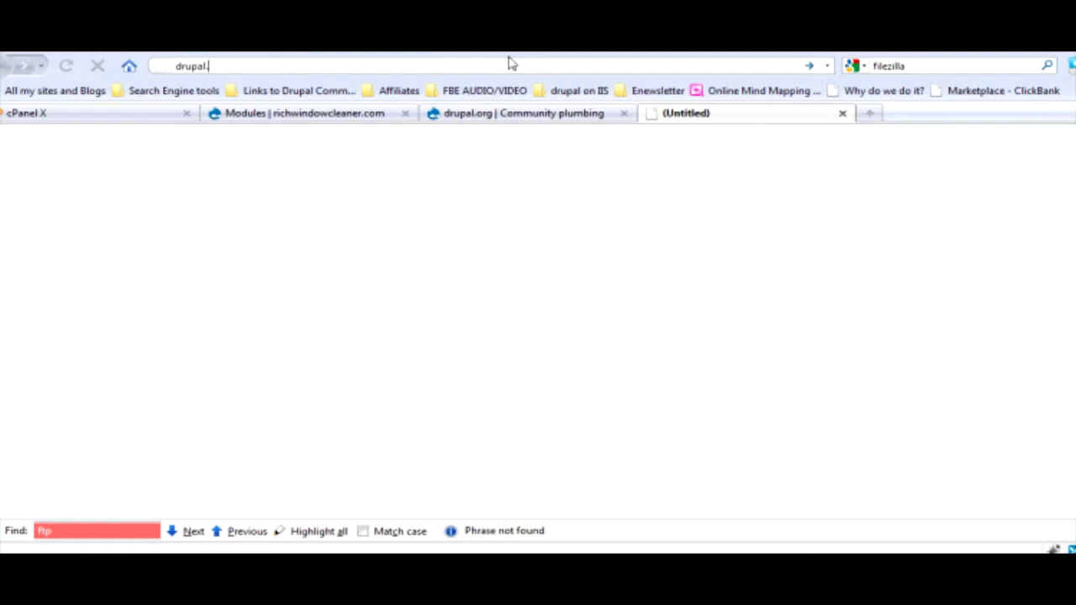
pyautogui.press('Return')
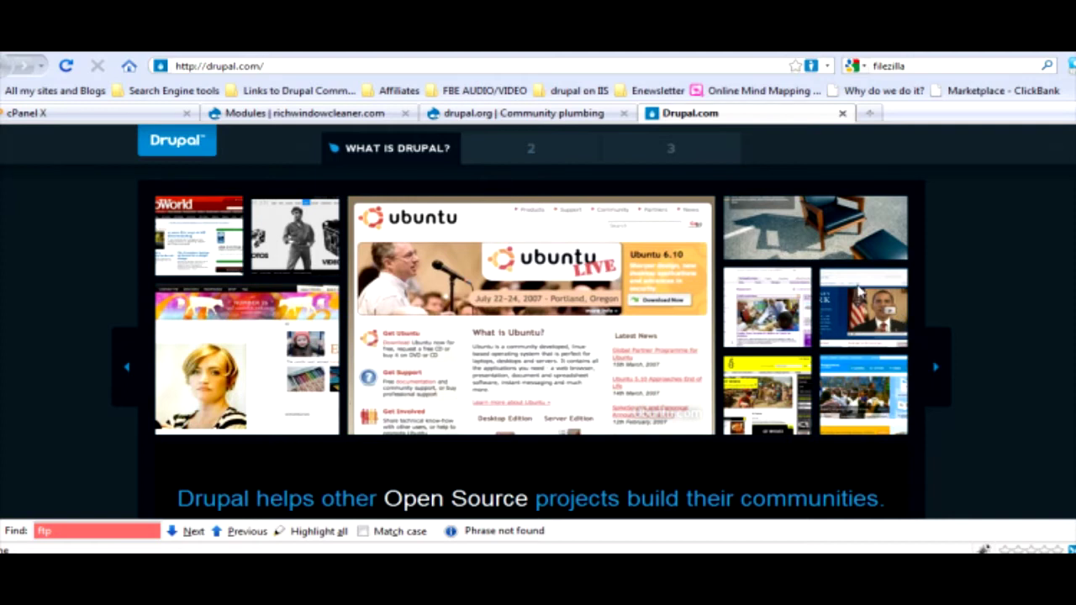
# Examine the drupal.com home page, including its site showcase, community links and sponsor banners.
pyautogui.scroll(-1, 861, 320)
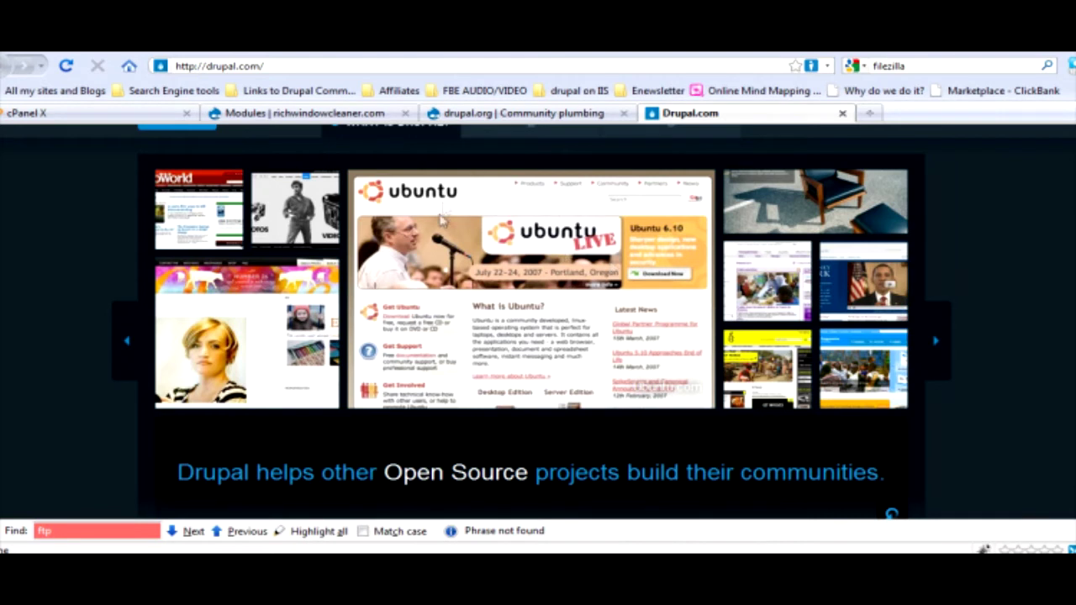
pyautogui.scroll(-3, 627, 379)
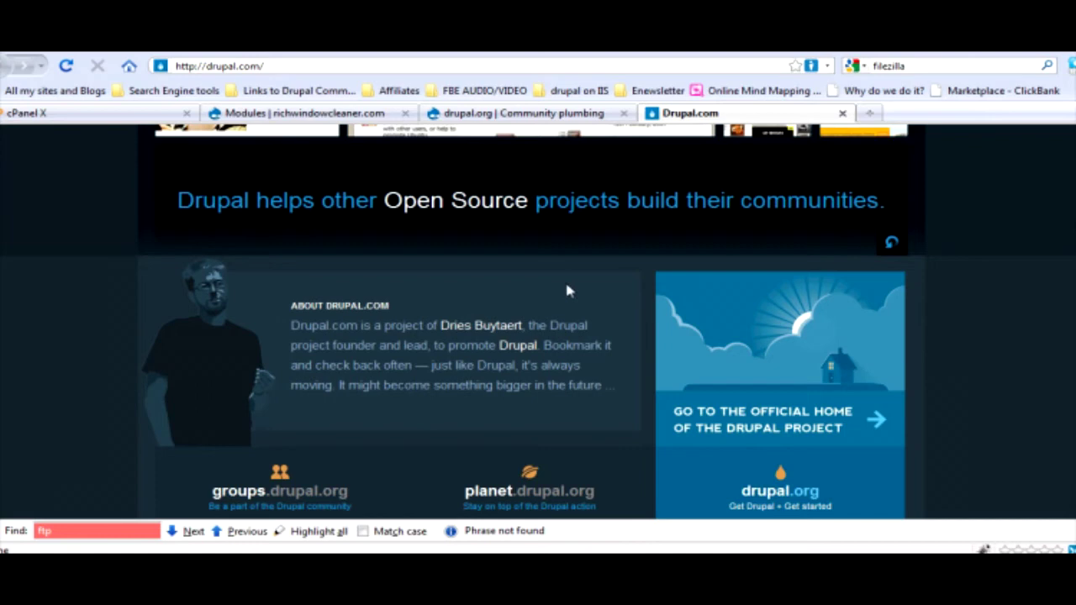
pyautogui.scroll(3, 565, 286)
pyautogui.scroll(-4, 538, 282)
pyautogui.scroll(-4, 552, 305)
pyautogui.scroll(5, 533, 316)
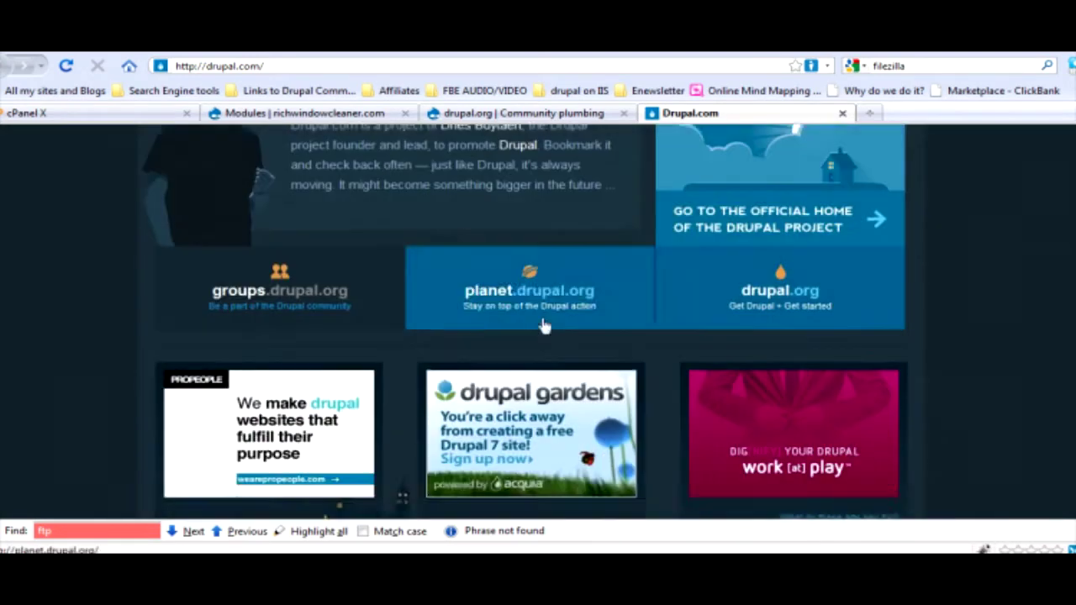
pyautogui.scroll(-5, 514, 319)
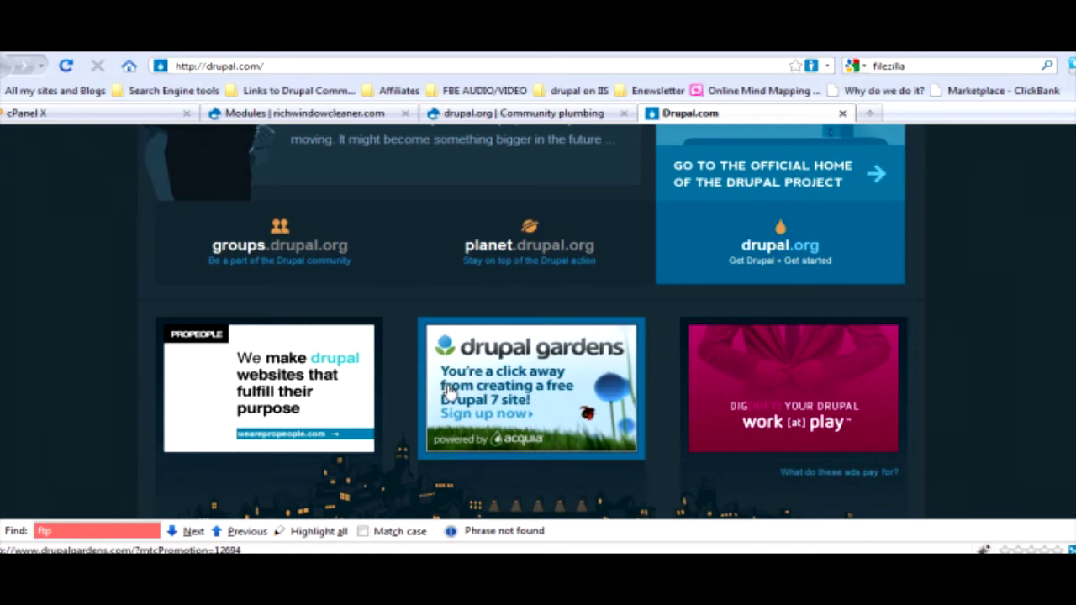
pyautogui.scroll(5, 455, 382)
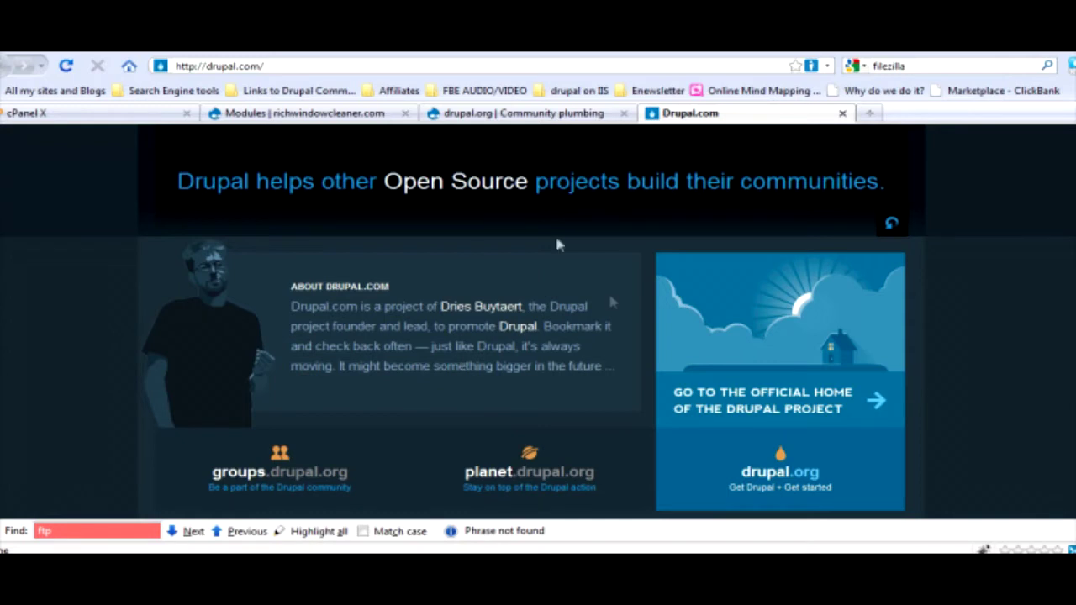
pyautogui.scroll(-5, 437, 386)
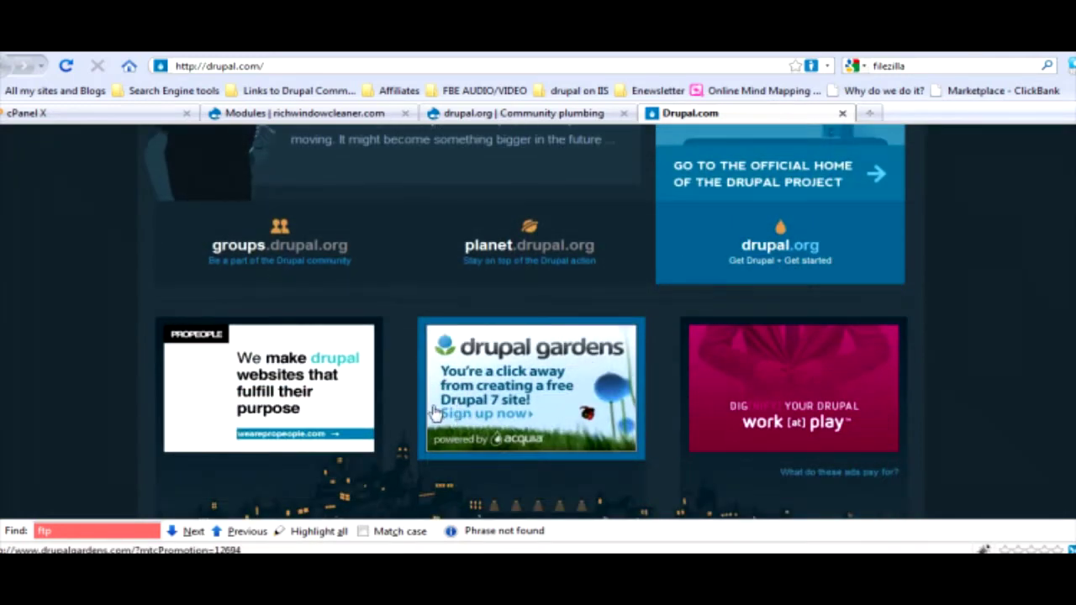
# Return to drupal.org and open the Themes contributions page to look over its theme listing.
pyautogui.click(518, 115)
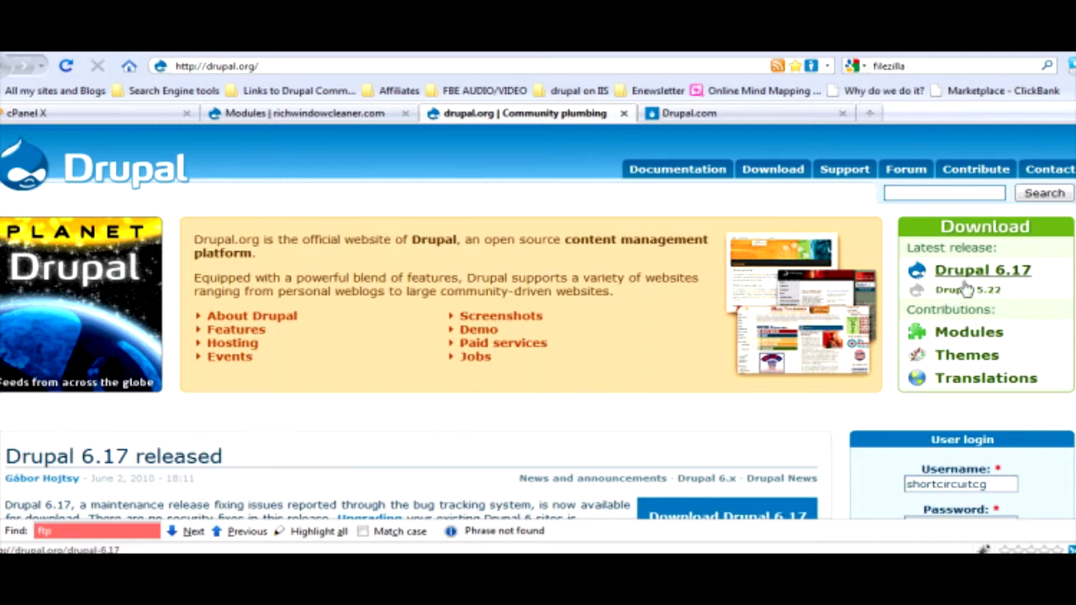
pyautogui.click(963, 357)
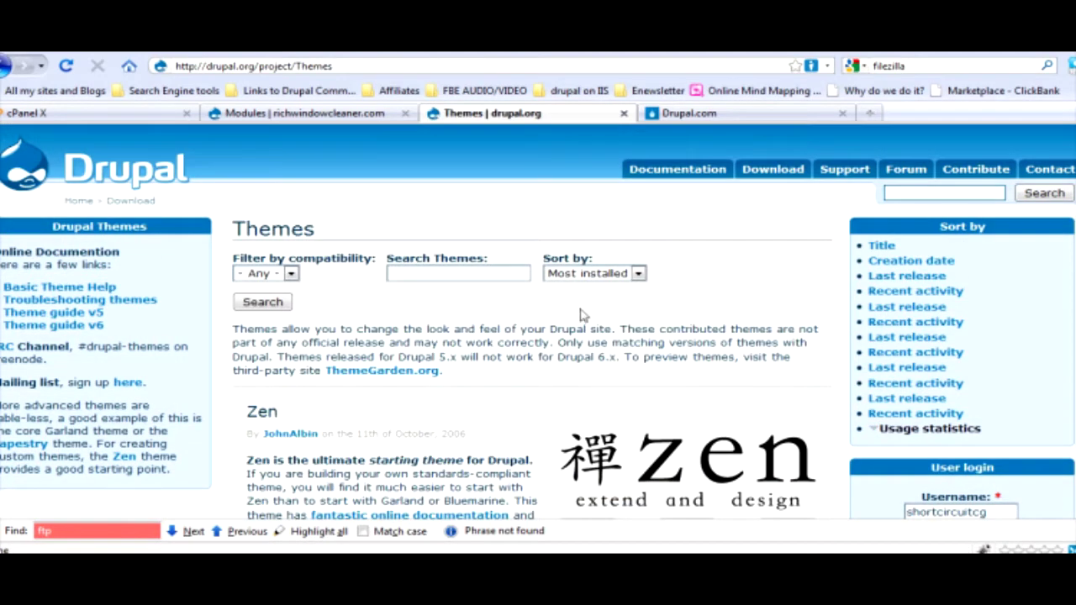
pyautogui.click(926, 196)
pyautogui.scroll(-3, 638, 316)
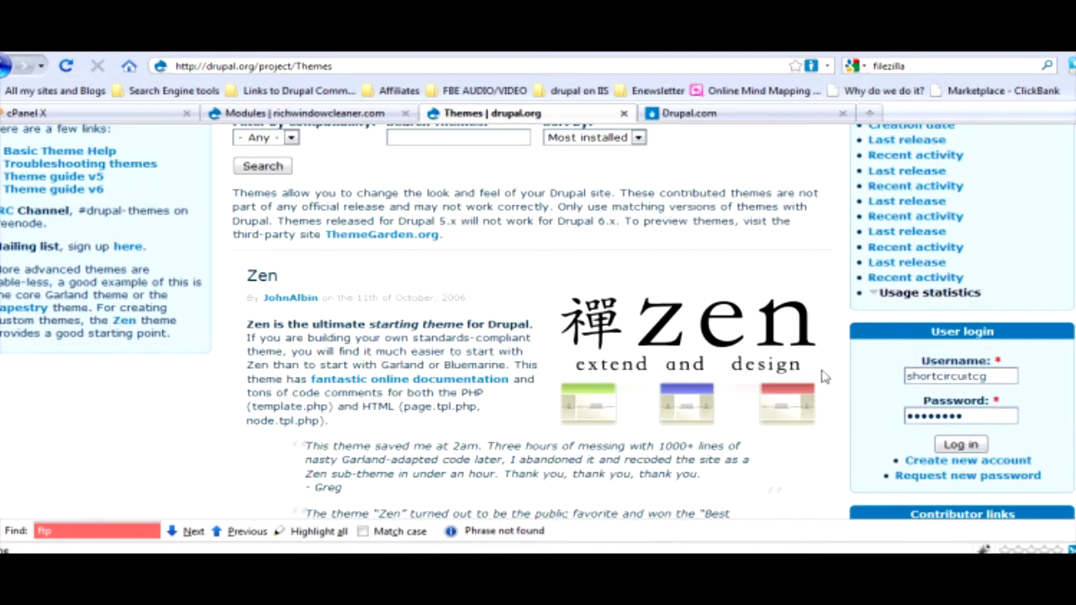
pyautogui.scroll(-5, 792, 430)
pyautogui.scroll(-5, 918, 406)
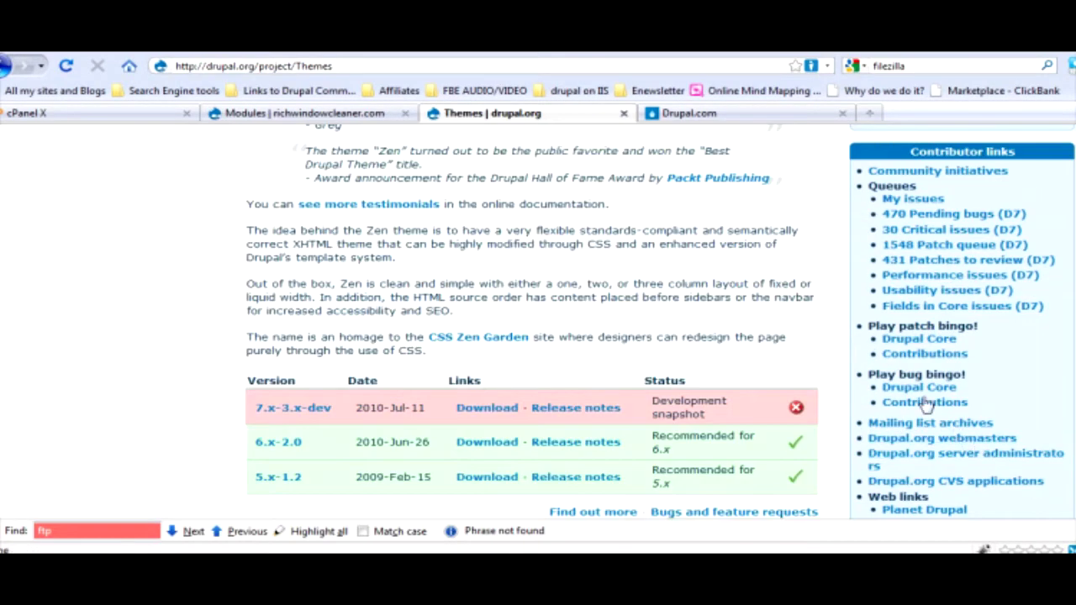
pyautogui.scroll(13, 918, 406)
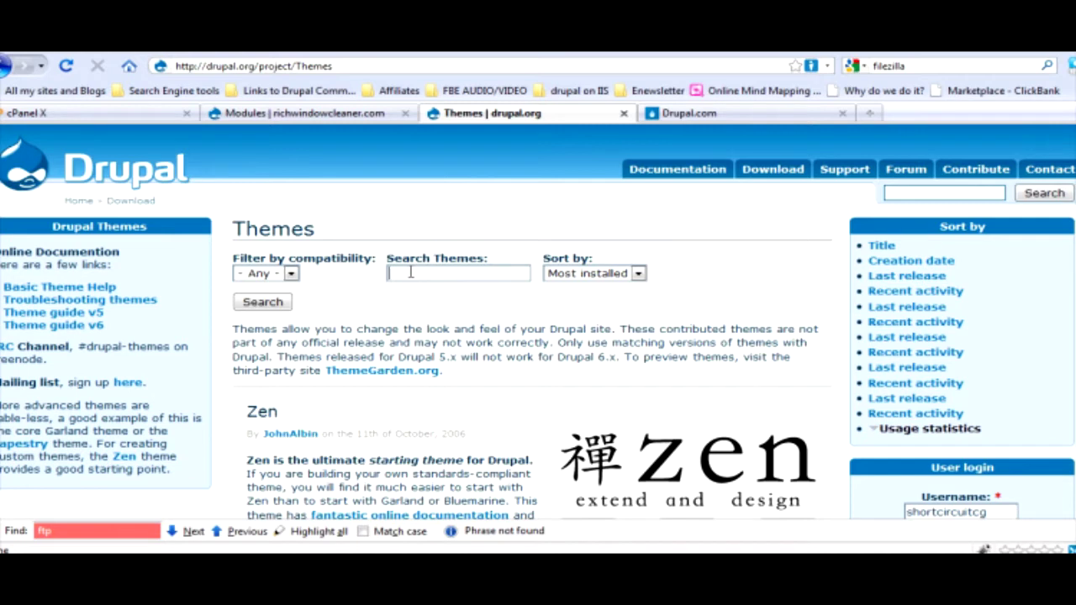
# Search the themes with compatibility filtered to 6.x and sorting set to Most installed.
pyautogui.click(289, 277)
pyautogui.click(266, 316)
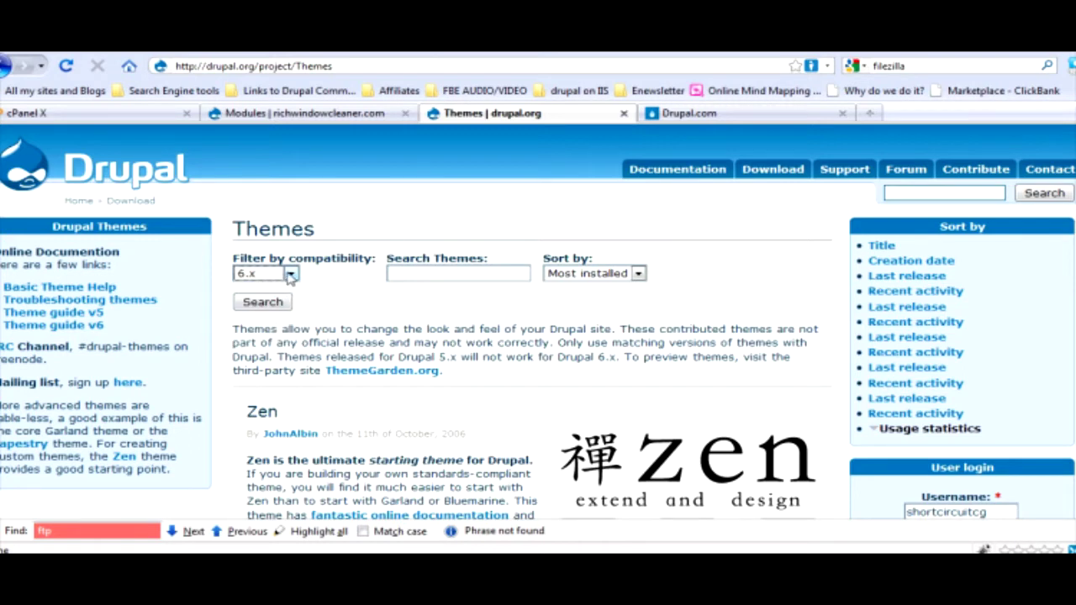
pyautogui.click(622, 276)
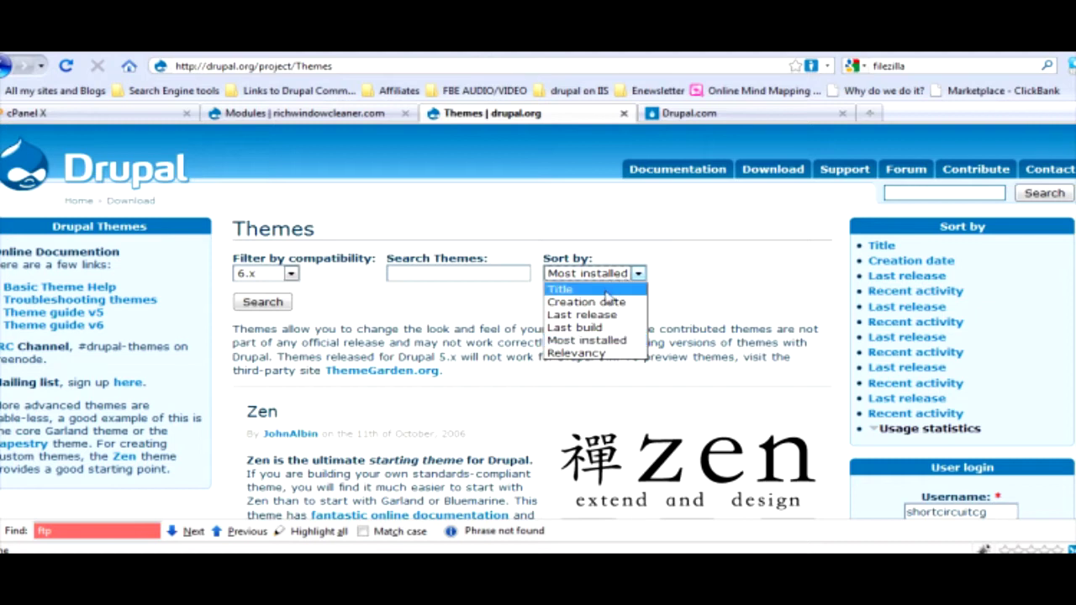
pyautogui.click(599, 340)
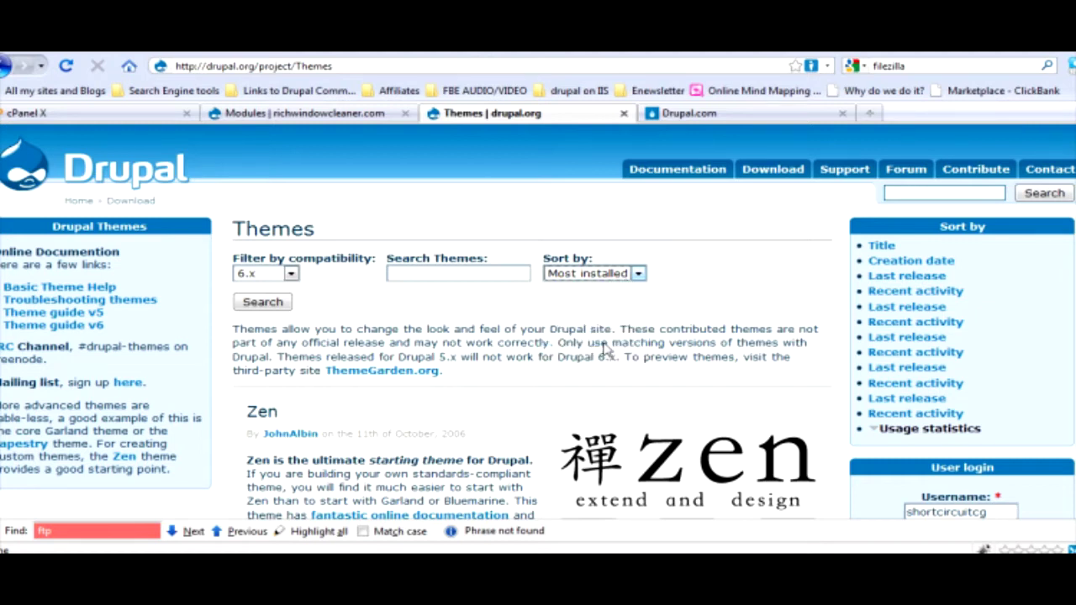
pyautogui.click(252, 308)
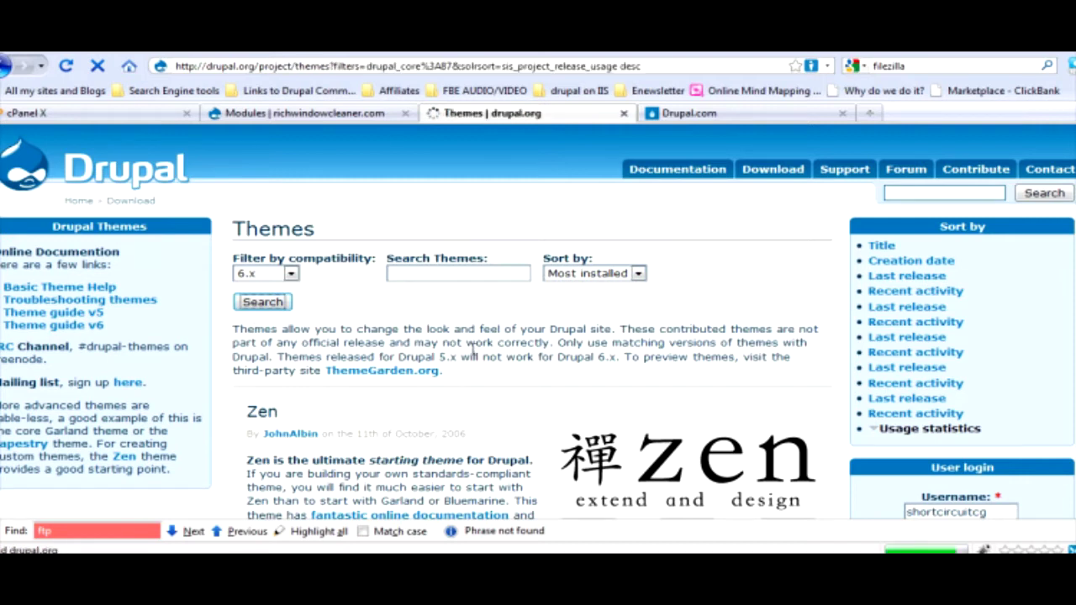
# Locate the Marinelli theme in the filtered results and open its live demo in a new tab.
pyautogui.scroll(-4, 505, 370)
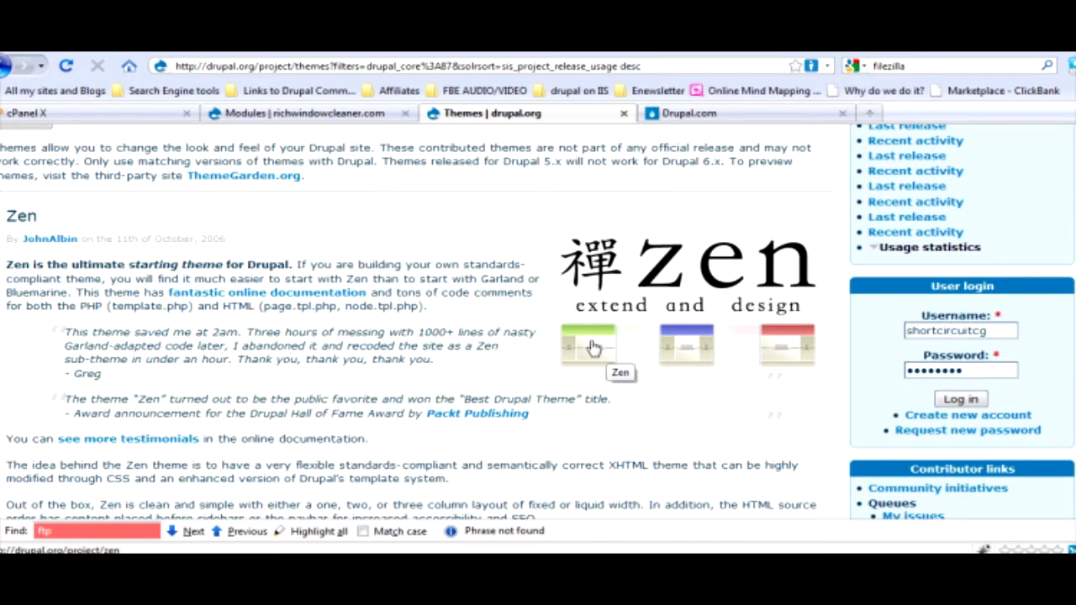
pyautogui.scroll(-10, 592, 347)
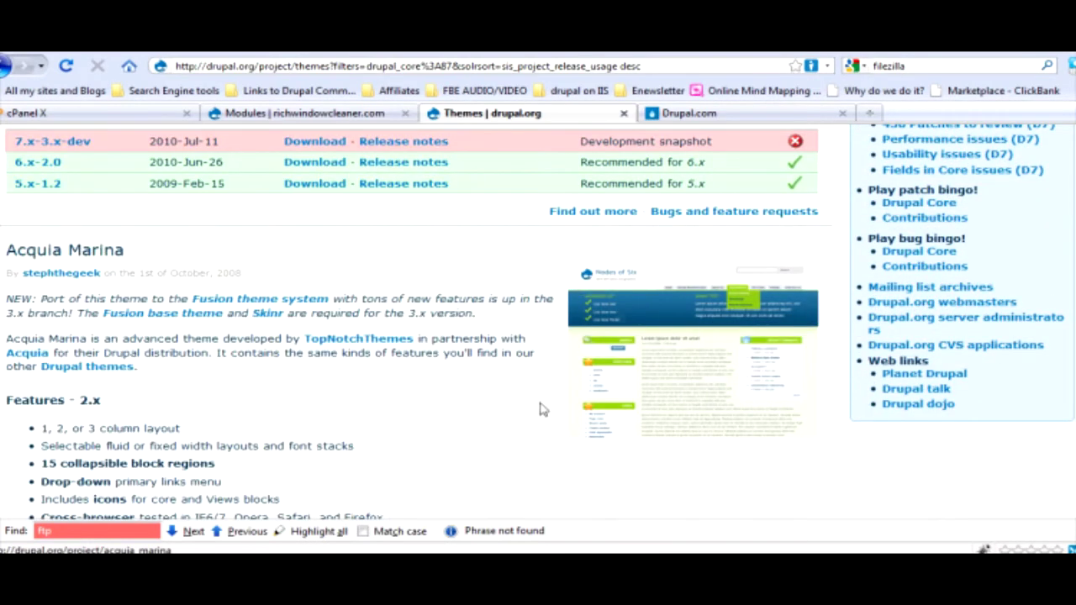
pyautogui.scroll(-2, 459, 458)
pyautogui.scroll(-10, 458, 461)
pyautogui.scroll(-8, 584, 404)
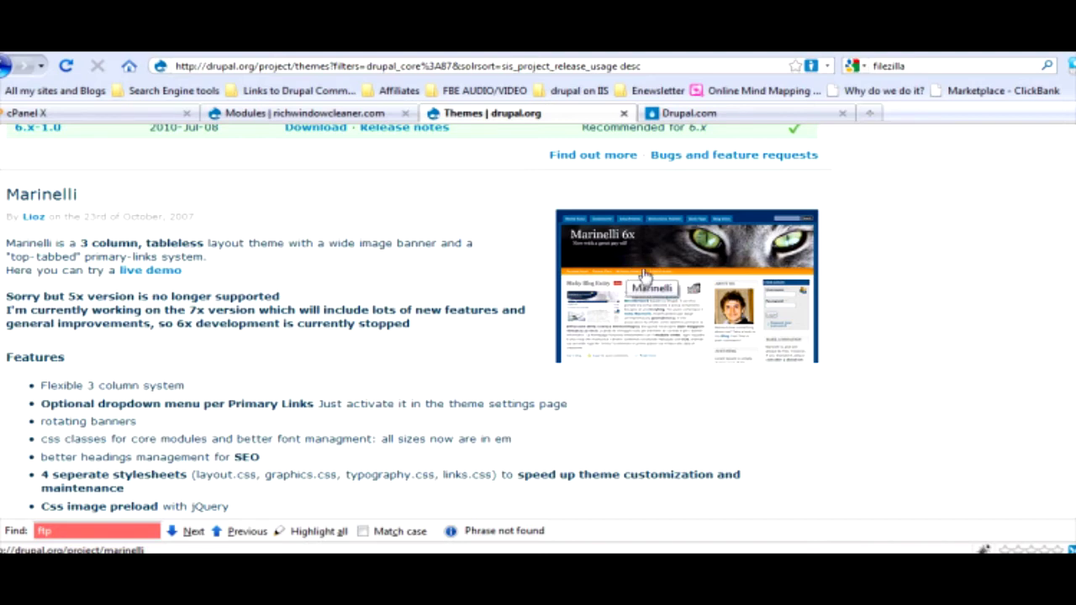
pyautogui.scroll(-2, 643, 276)
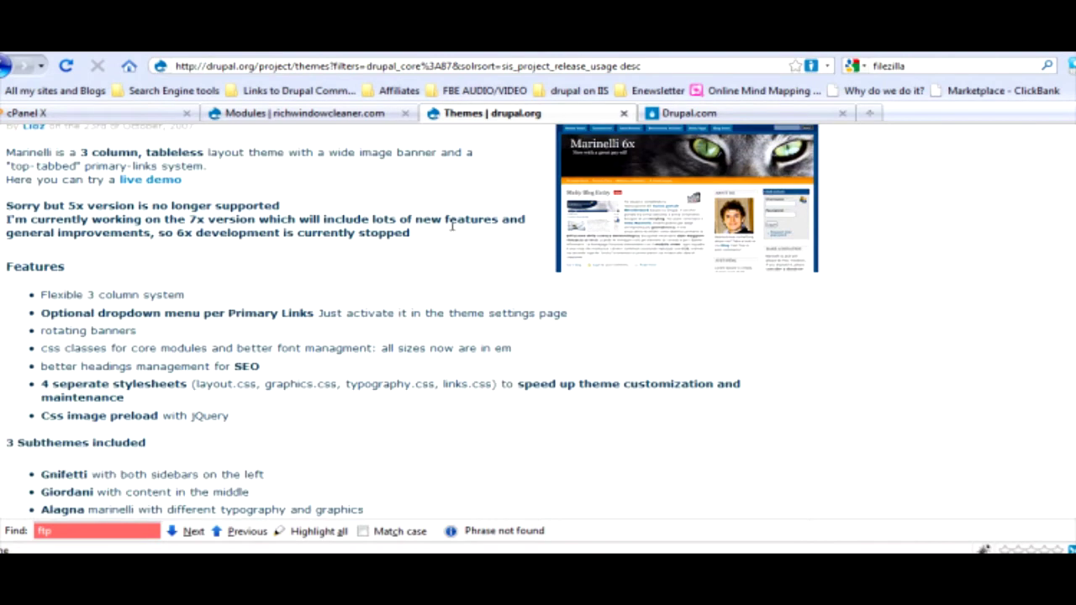
pyautogui.scroll(1, 485, 258)
pyautogui.rightClick(140, 229)
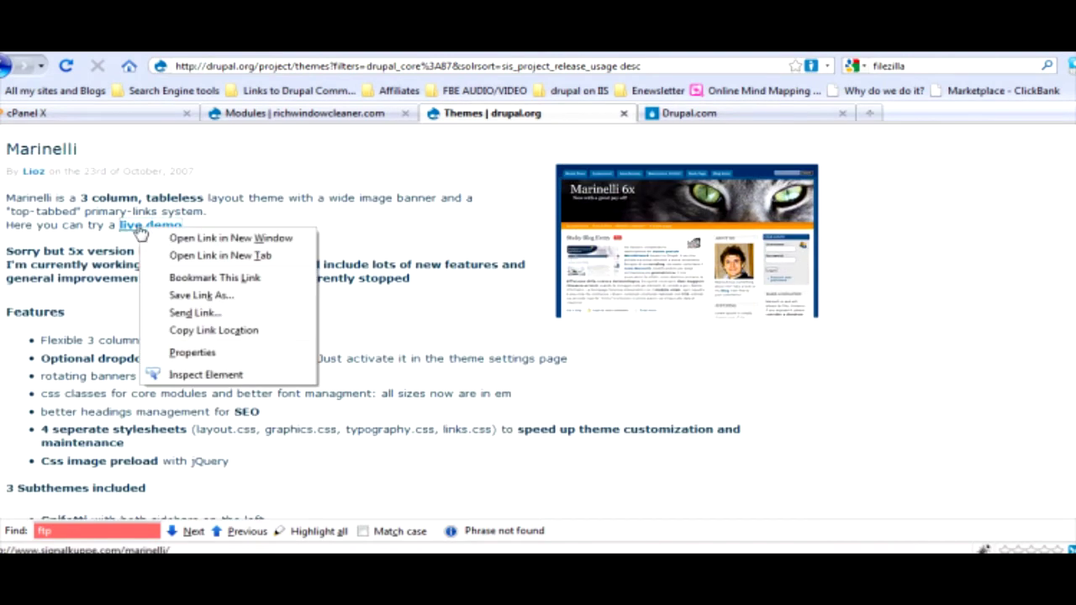
pyautogui.click(202, 256)
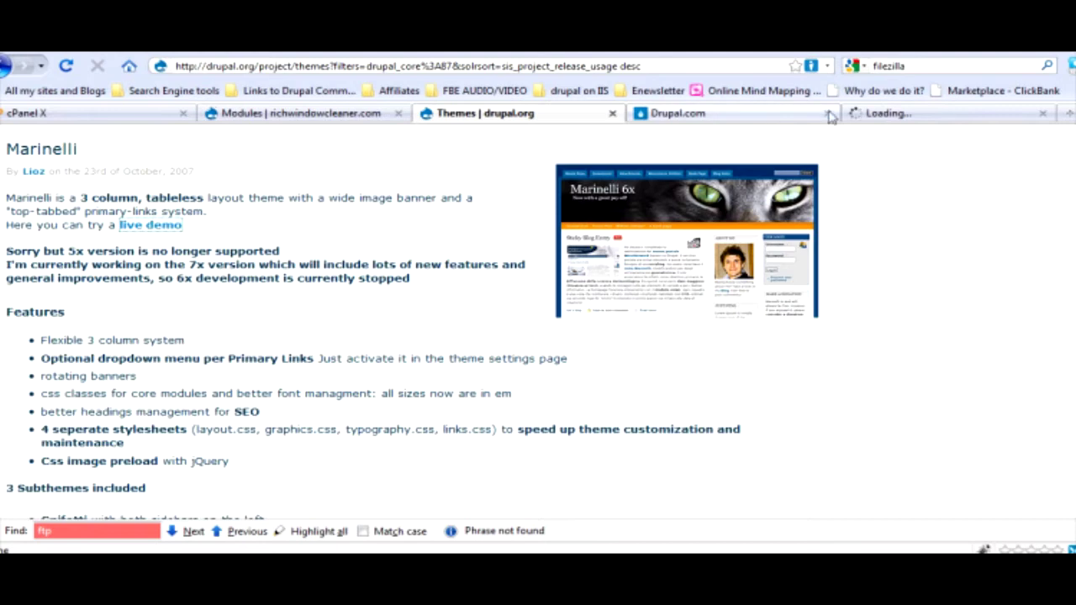
pyautogui.click(896, 116)
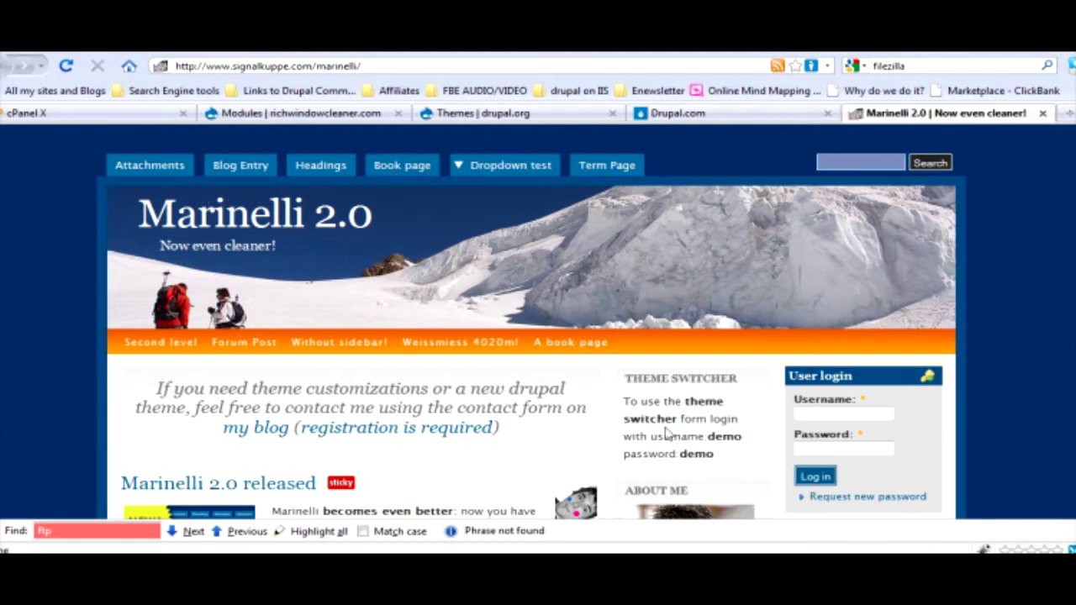
# Examine the Marinelli demo site's banner, navigation and column layout, and close the demo.
pyautogui.scroll(-5, 626, 435)
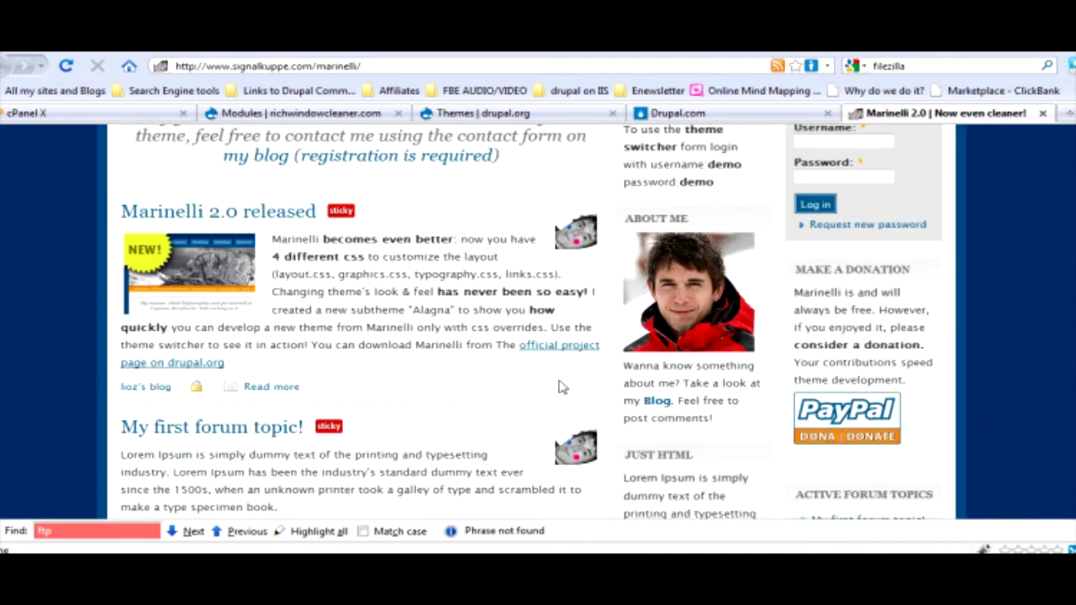
pyautogui.scroll(3, 580, 370)
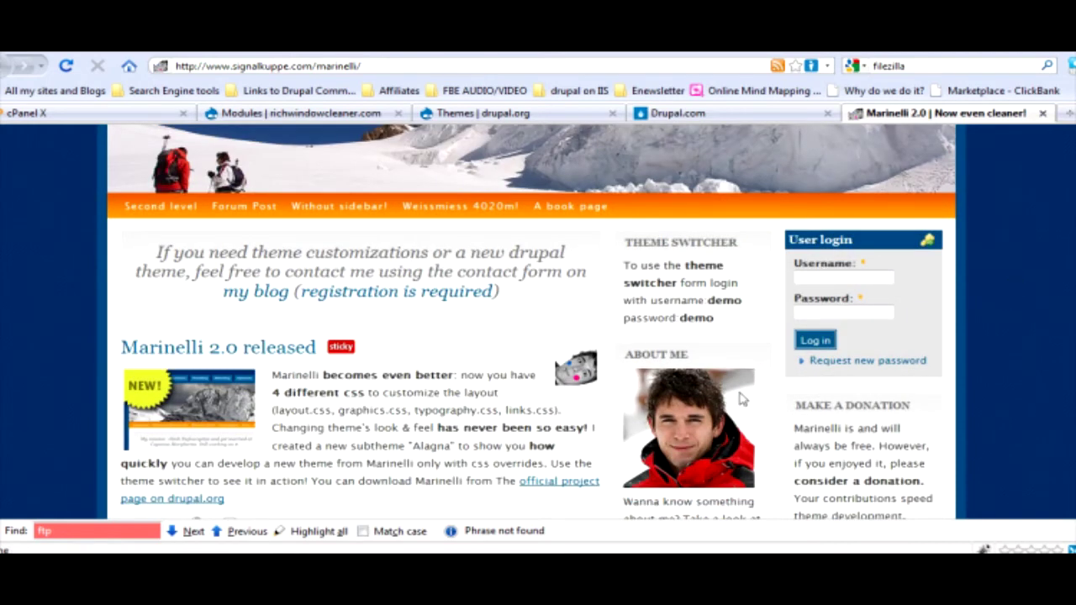
pyautogui.scroll(-4, 627, 318)
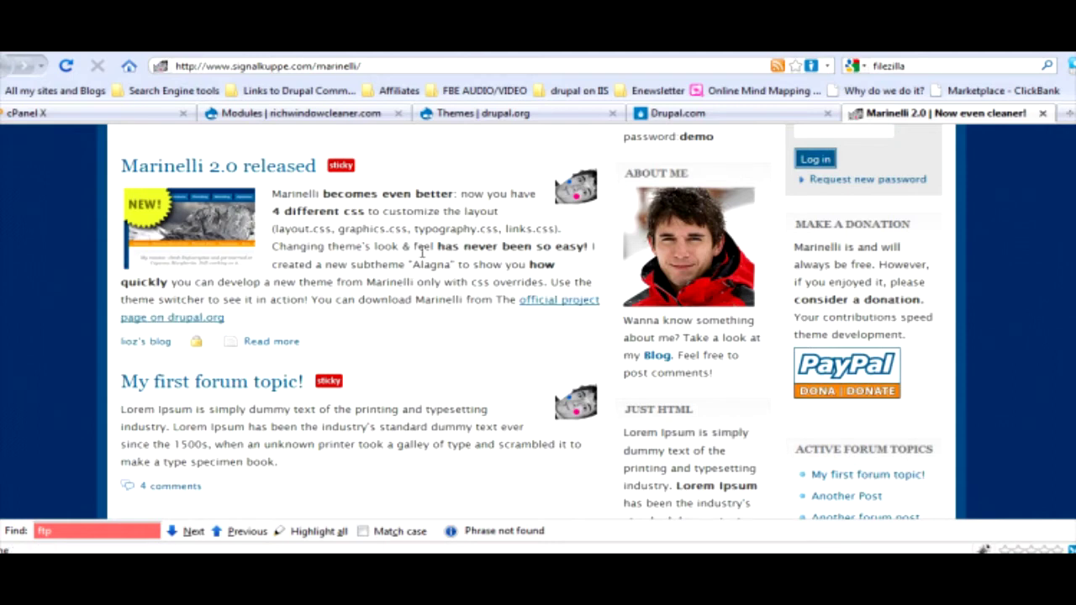
pyautogui.scroll(5, 416, 325)
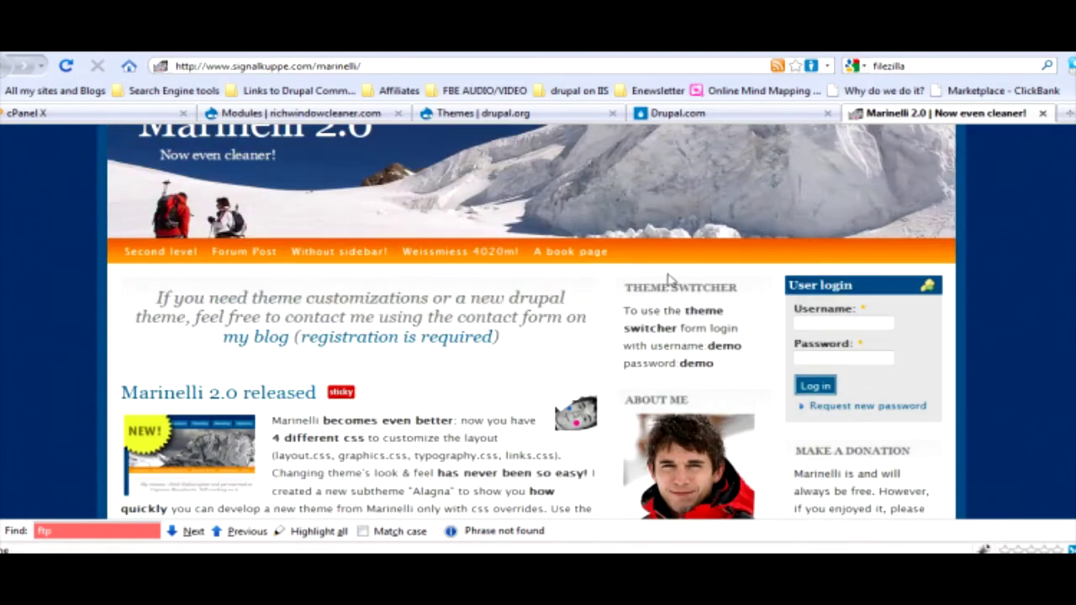
pyautogui.scroll(2, 461, 360)
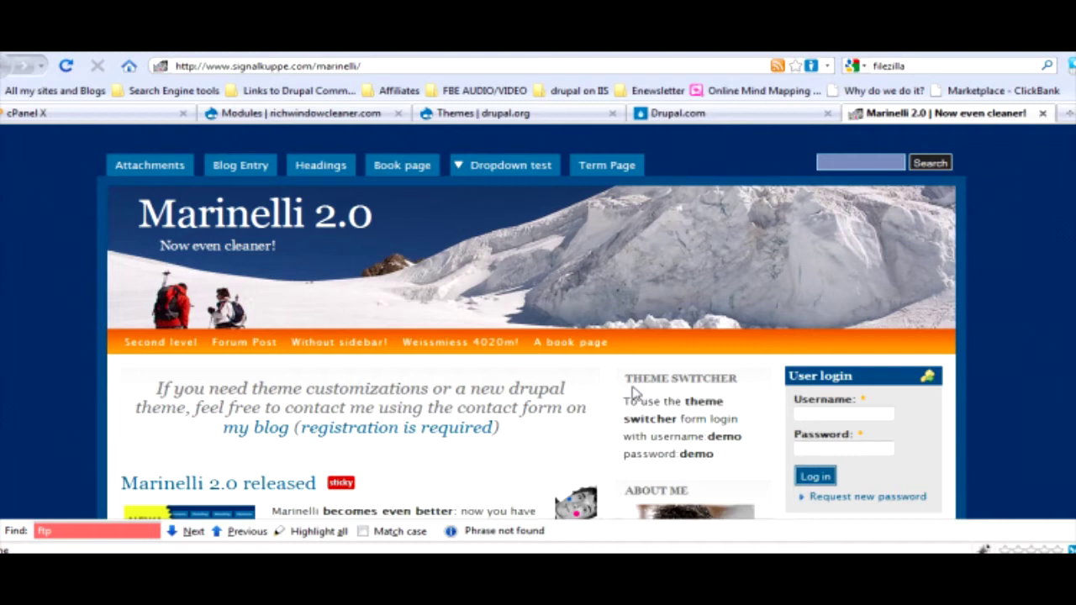
pyautogui.click(1043, 115)
# Return to the drupal.org themes listing, look through the themes below Marinelli on the first results page, and open the last results page.
pyautogui.click(393, 118)
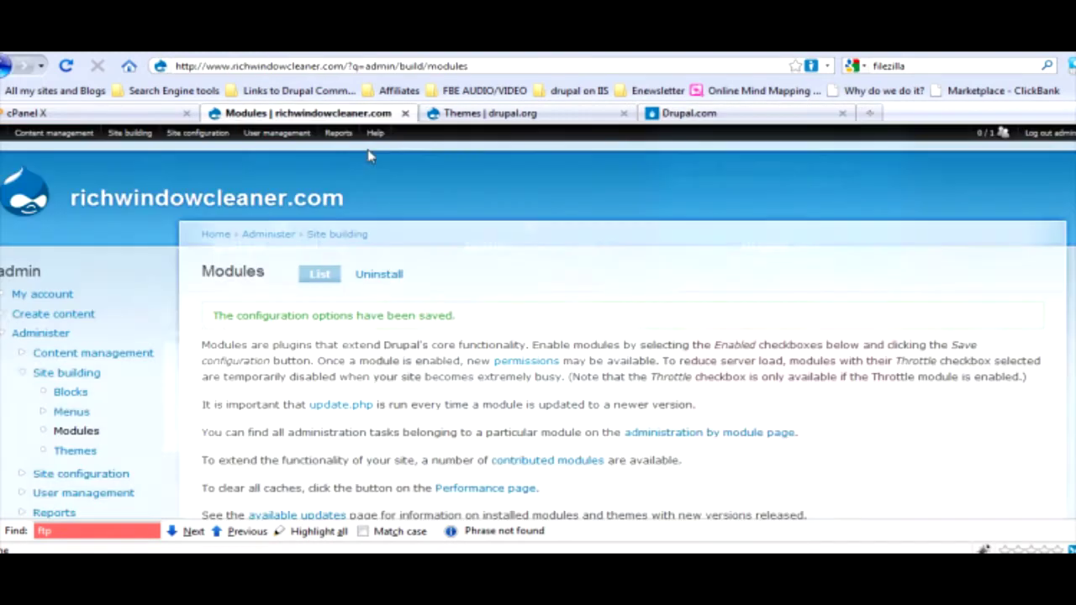
pyautogui.click(496, 113)
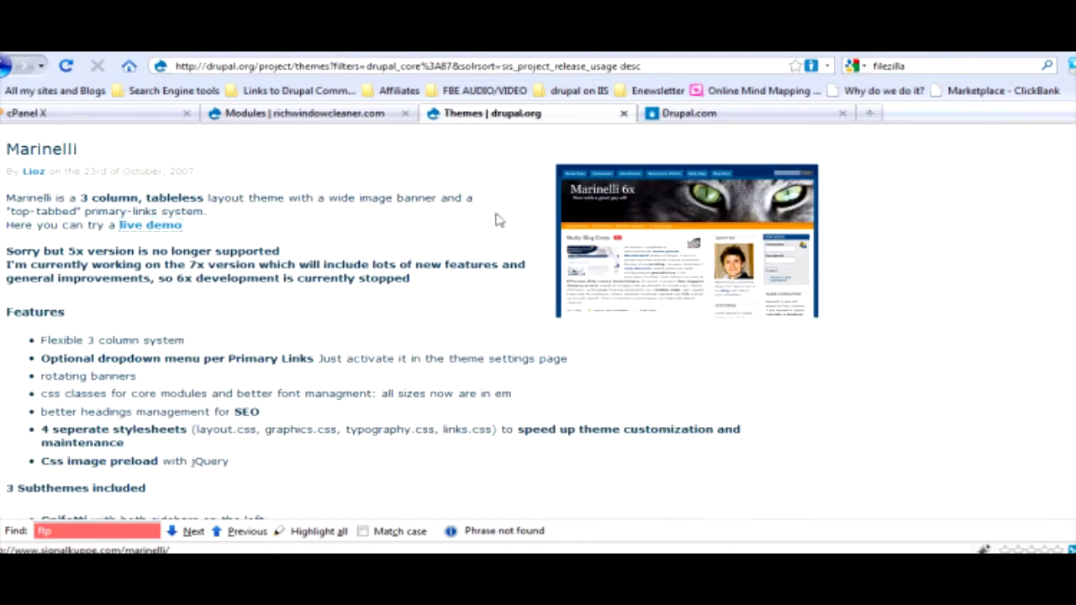
pyautogui.scroll(-10, 492, 312)
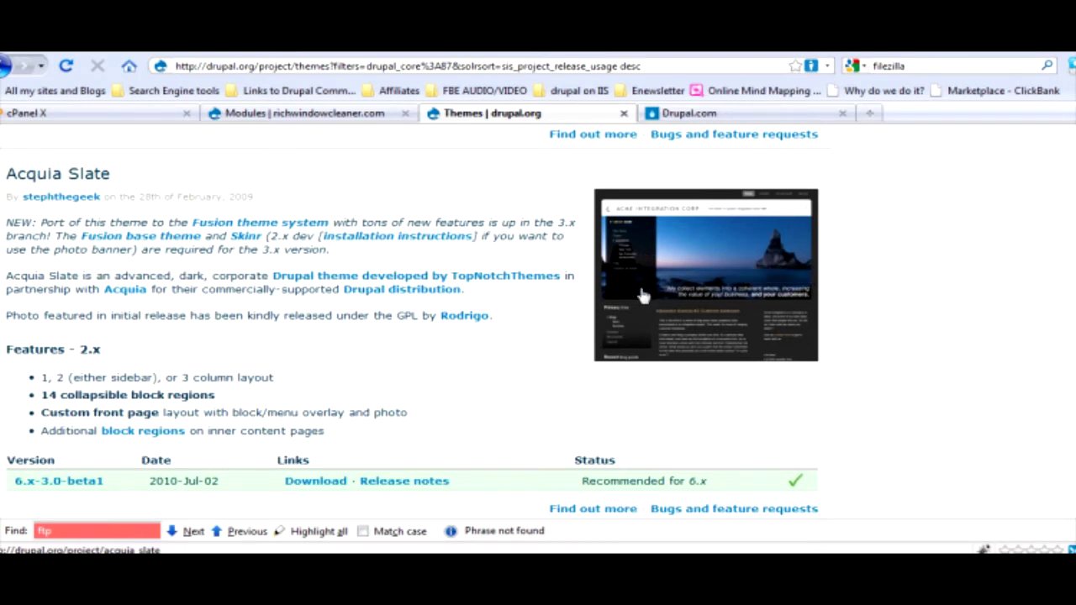
pyautogui.scroll(-7, 588, 353)
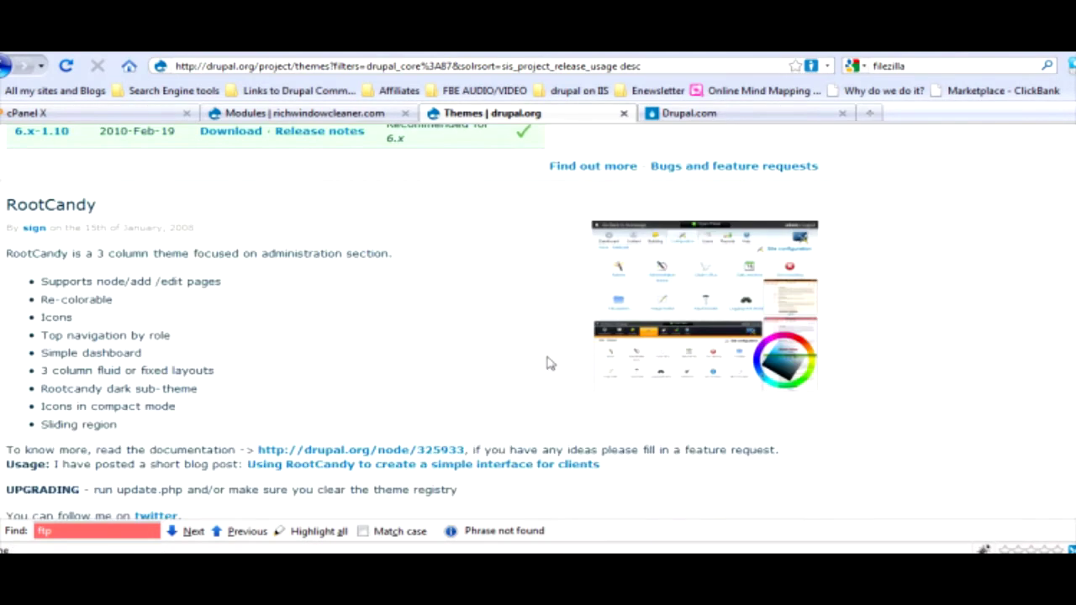
pyautogui.scroll(-15, 555, 357)
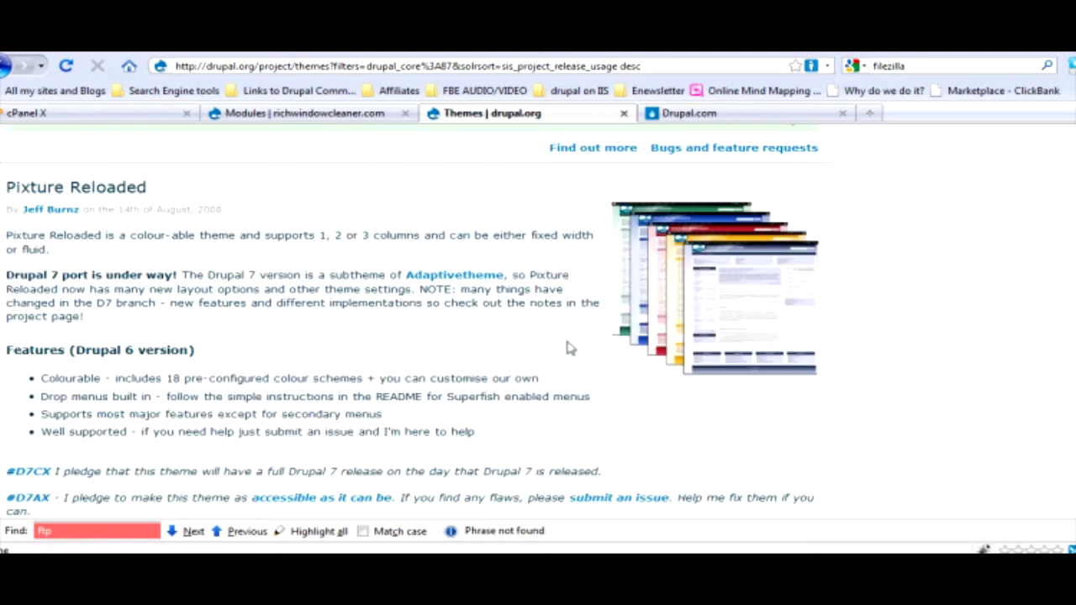
pyautogui.scroll(-10, 568, 347)
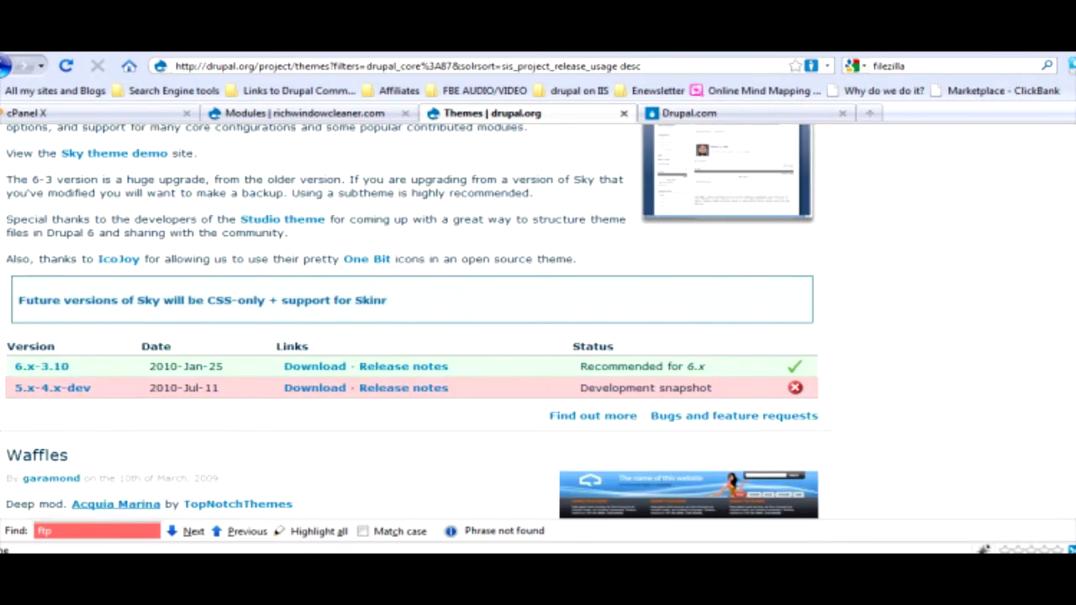
pyautogui.scroll(-15, 538, 328)
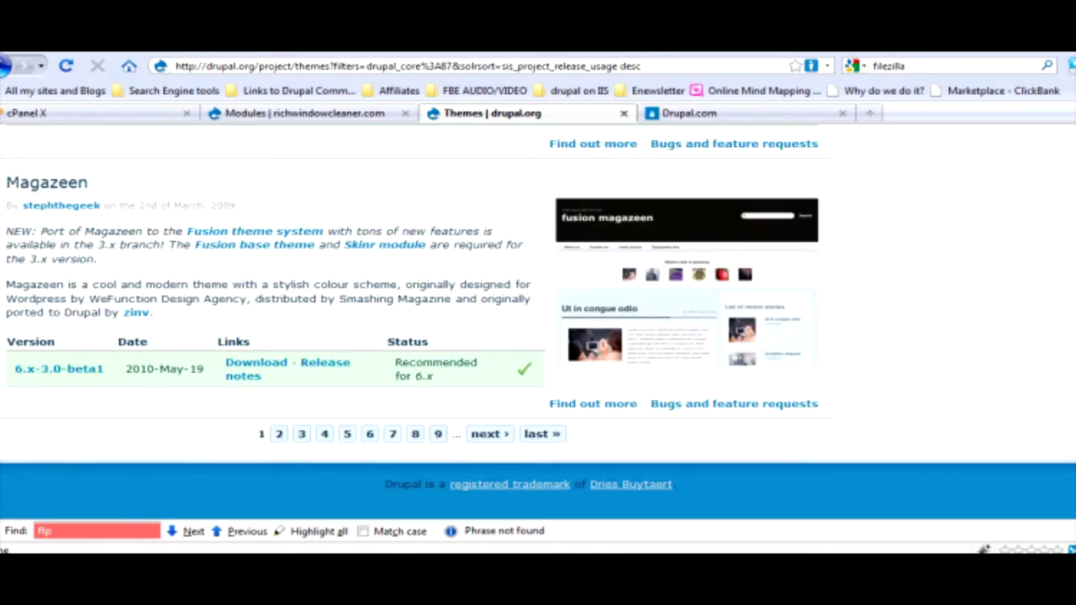
pyautogui.click(542, 434)
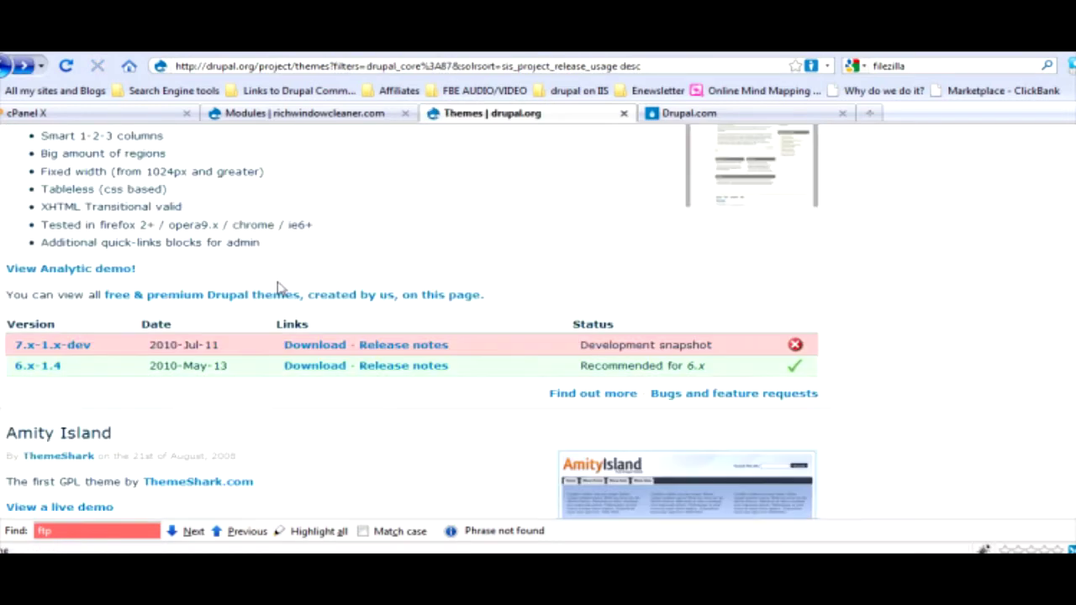
# Look back over the first page of 6.x themes from Amity Island up to Zen and the search filters.
pyautogui.scroll(10, 270, 286)
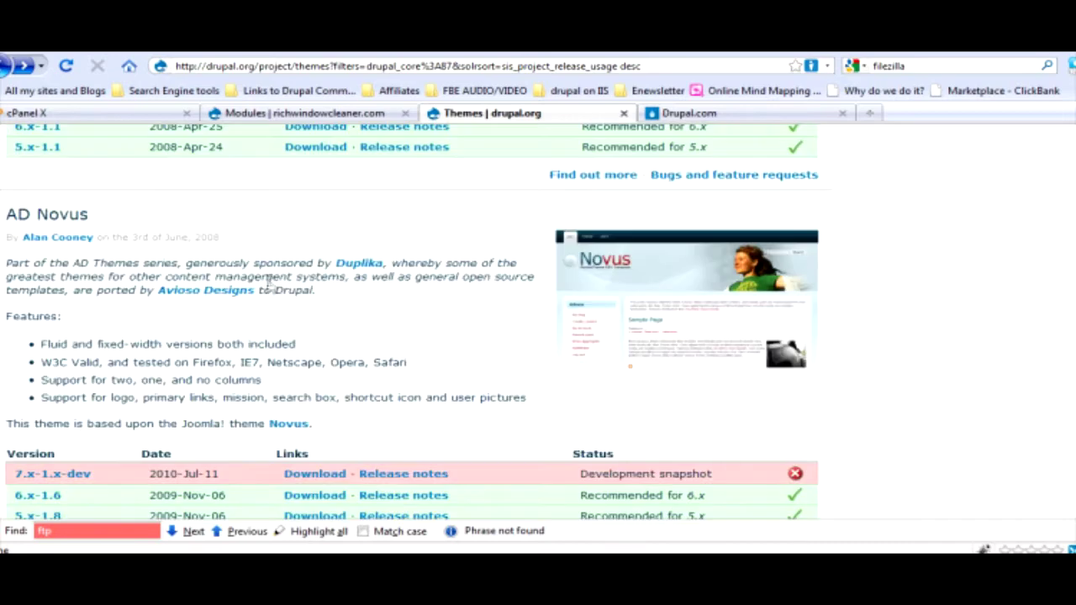
pyautogui.scroll(12, 269, 282)
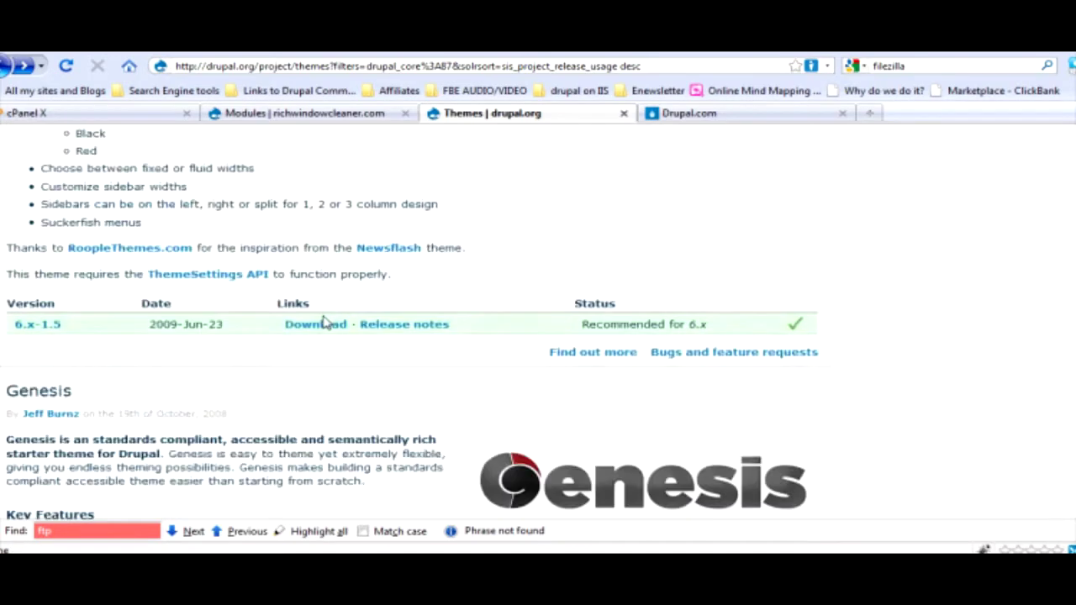
pyautogui.scroll(12, 337, 311)
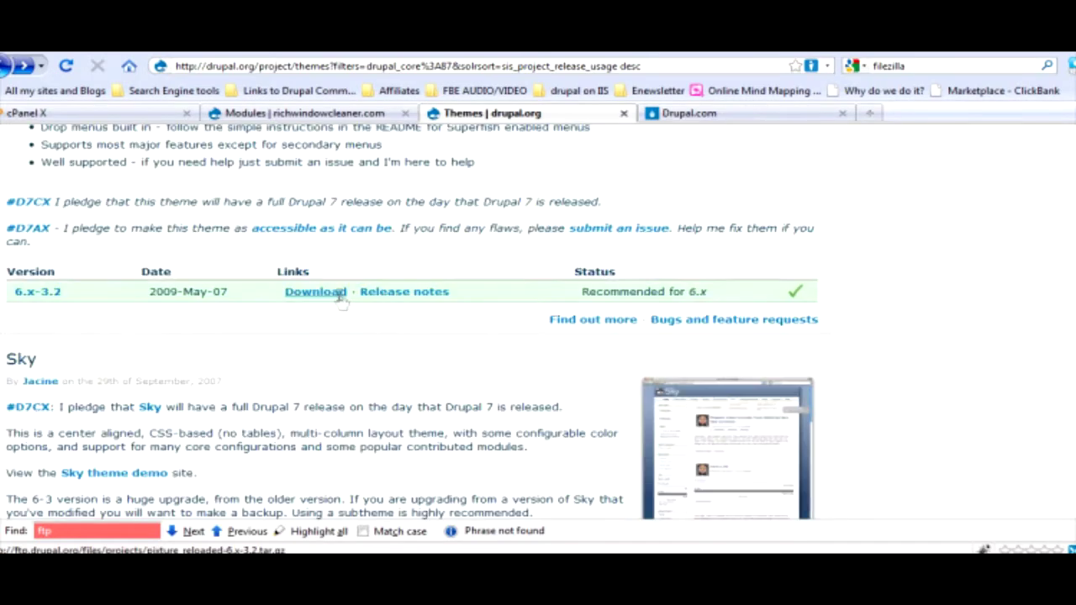
pyautogui.scroll(12, 350, 298)
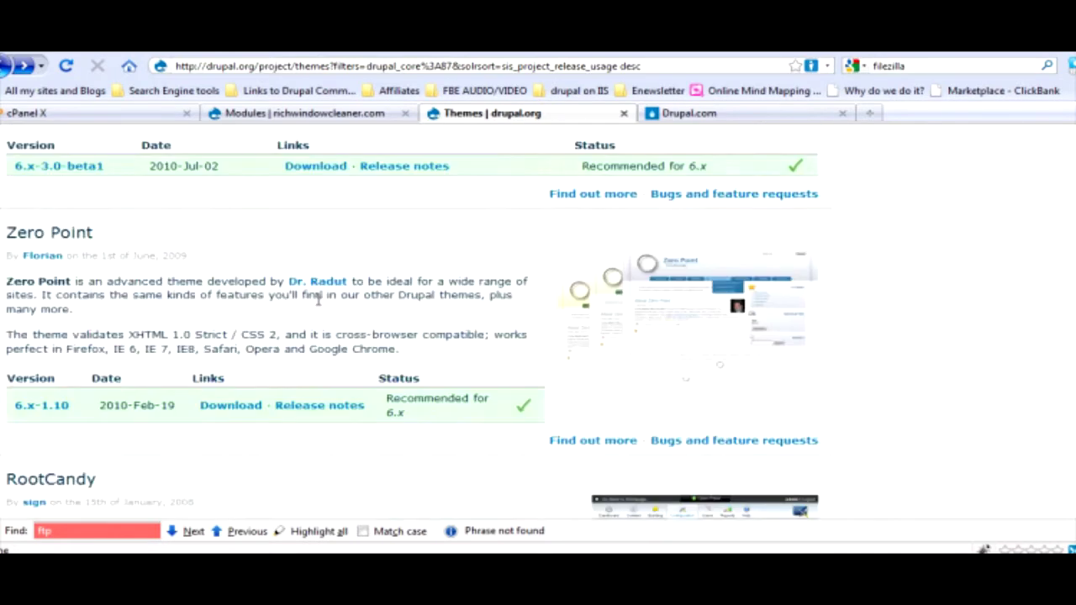
pyautogui.scroll(12, 389, 270)
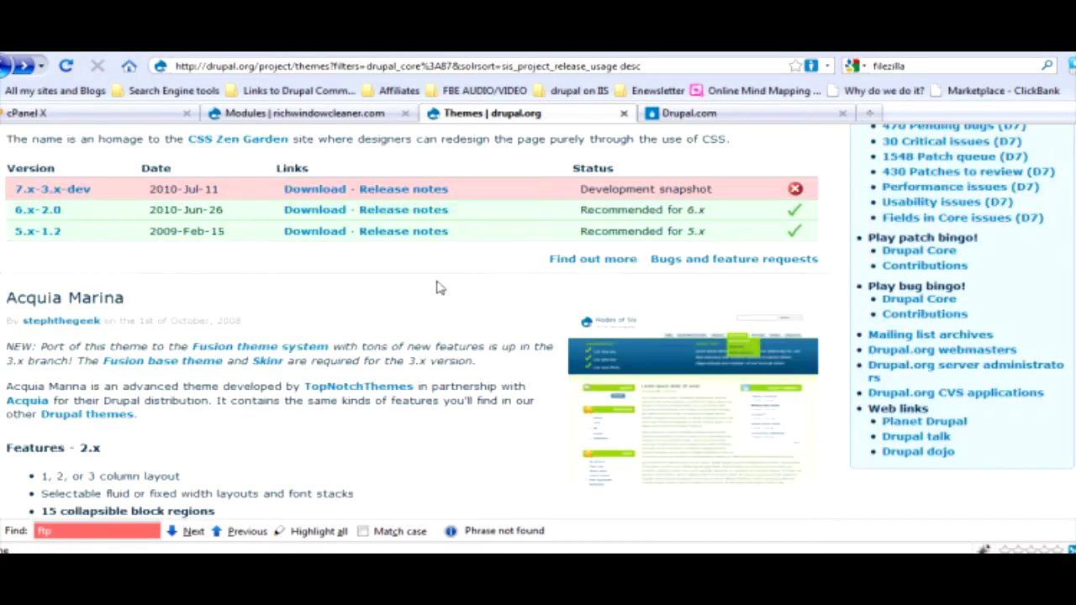
pyautogui.scroll(1, 498, 286)
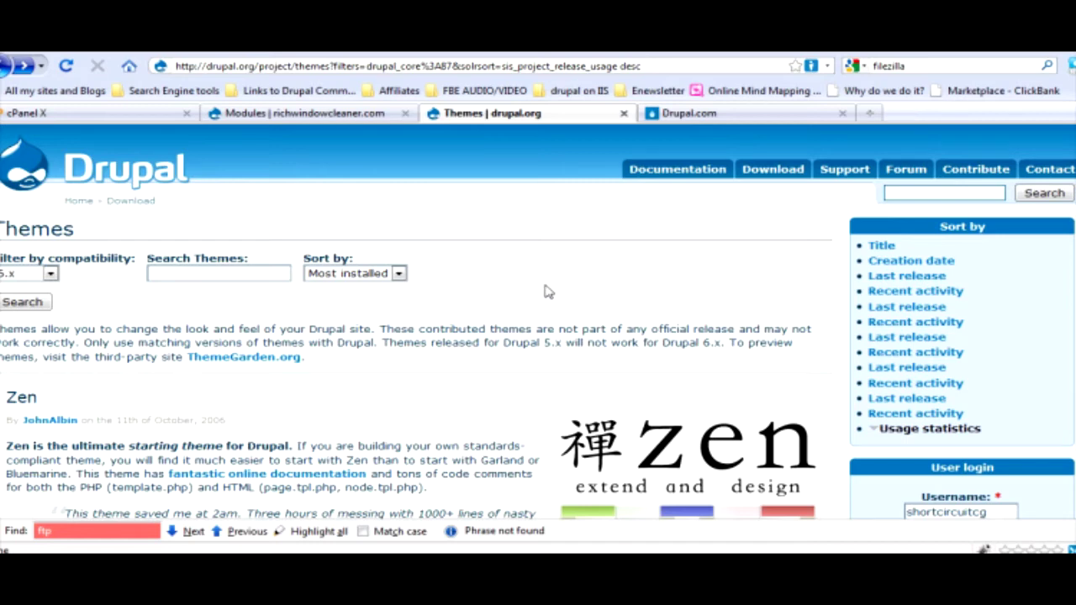
pyautogui.scroll(-7, 640, 286)
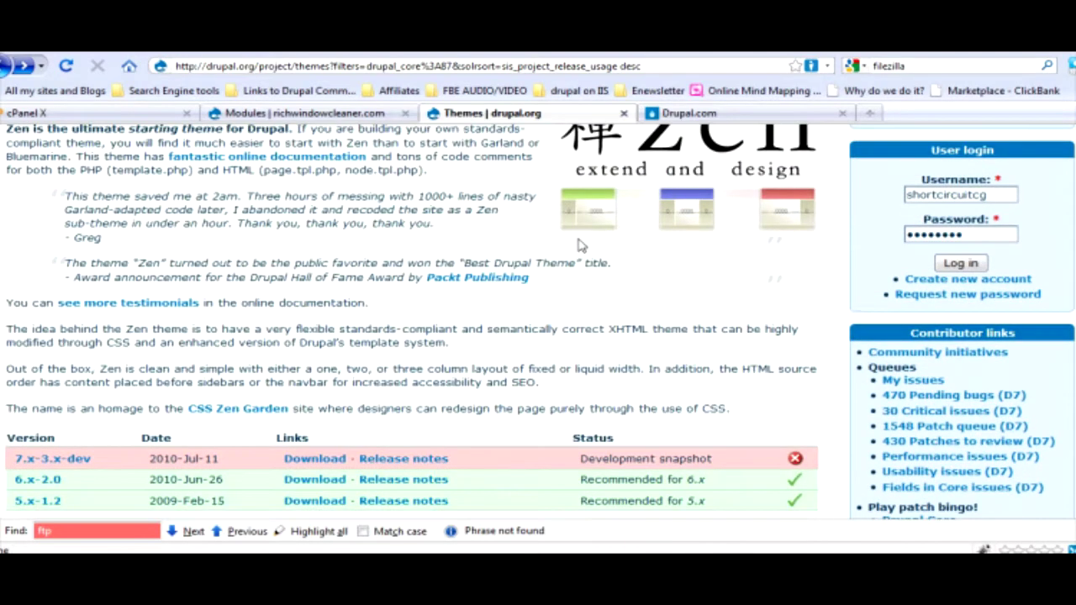
pyautogui.scroll(-11, 580, 245)
pyautogui.scroll(18, 420, 243)
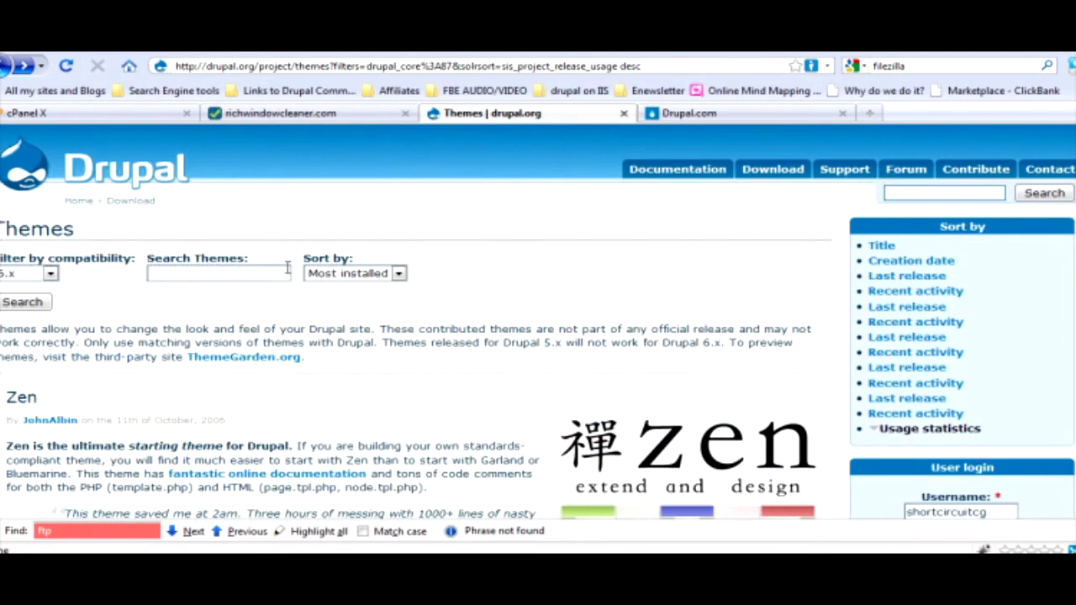
# Locate the Marinelli theme in the listing and download its 6.x-2.96 release, saving marinelli-6.x-2.96.tar.gz.
pyautogui.scroll(-7, 378, 277)
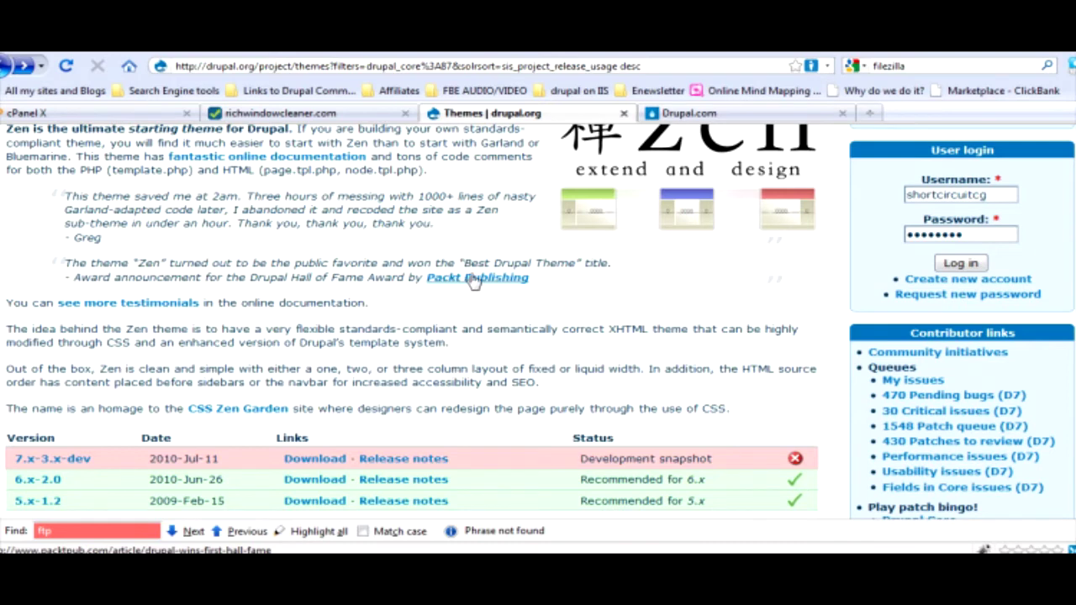
pyautogui.scroll(-7, 483, 267)
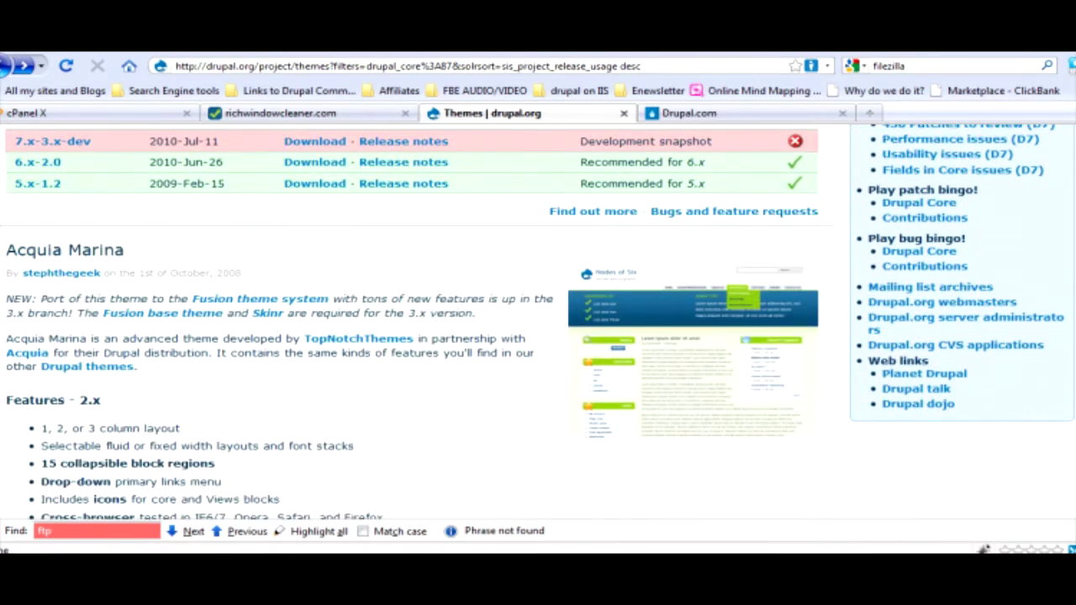
pyautogui.scroll(-20, 180, 353)
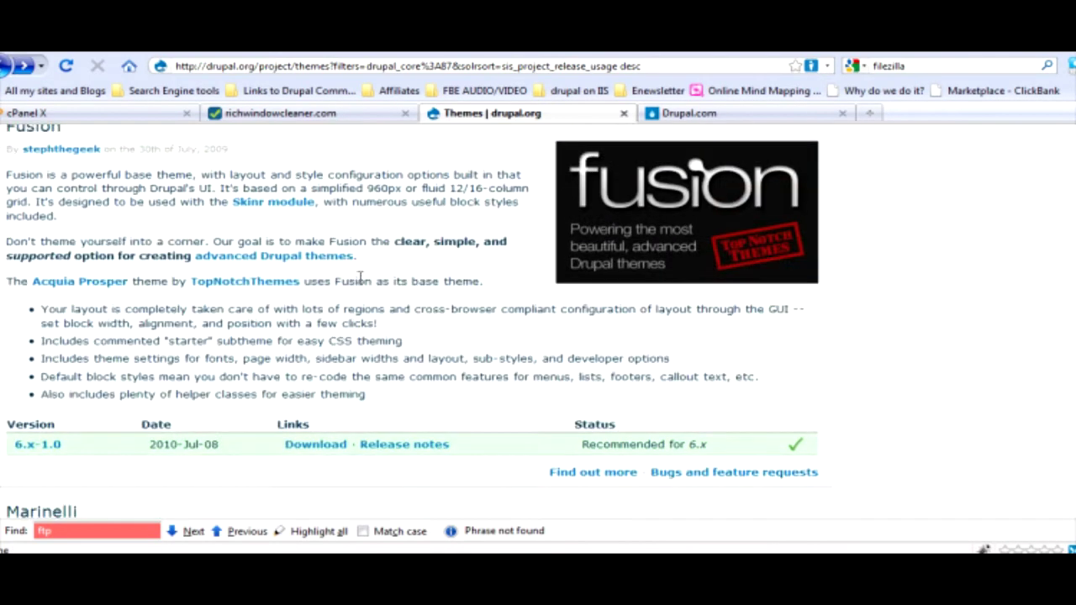
pyautogui.scroll(-2, 370, 290)
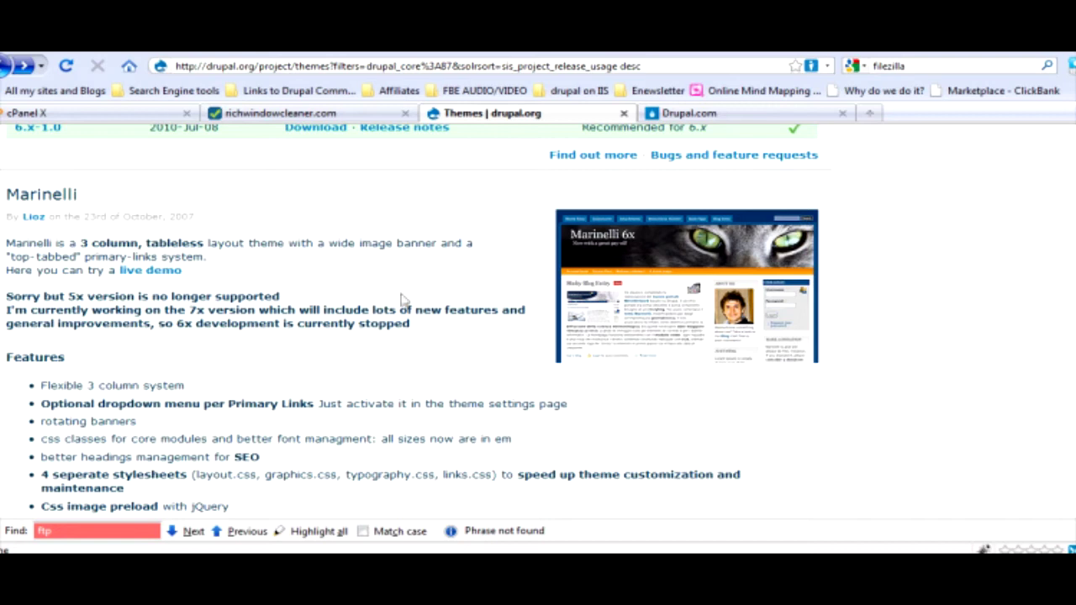
pyautogui.scroll(-7, 361, 330)
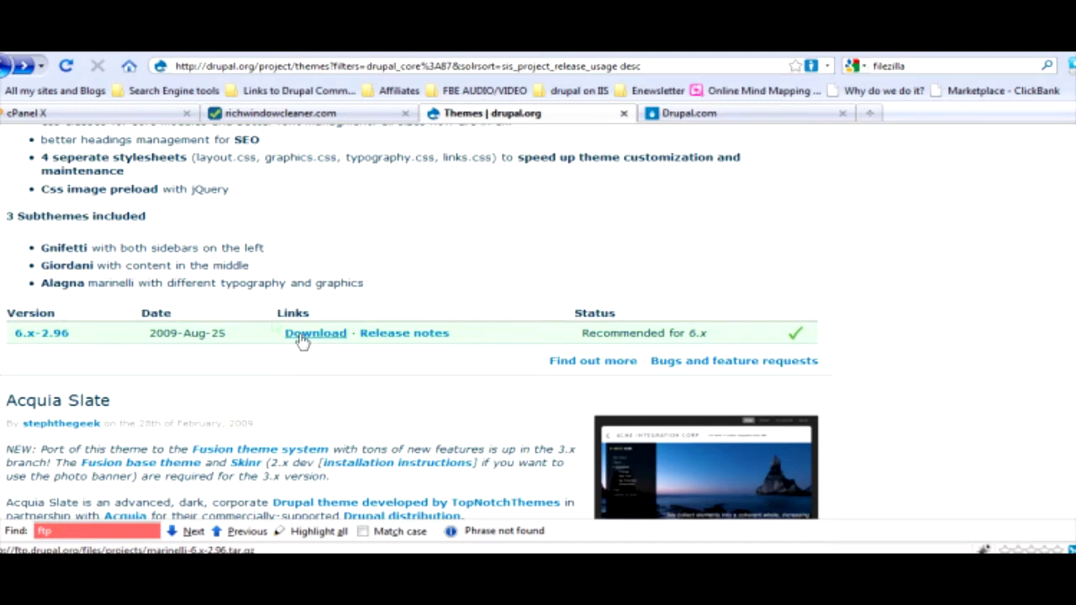
pyautogui.click(308, 334)
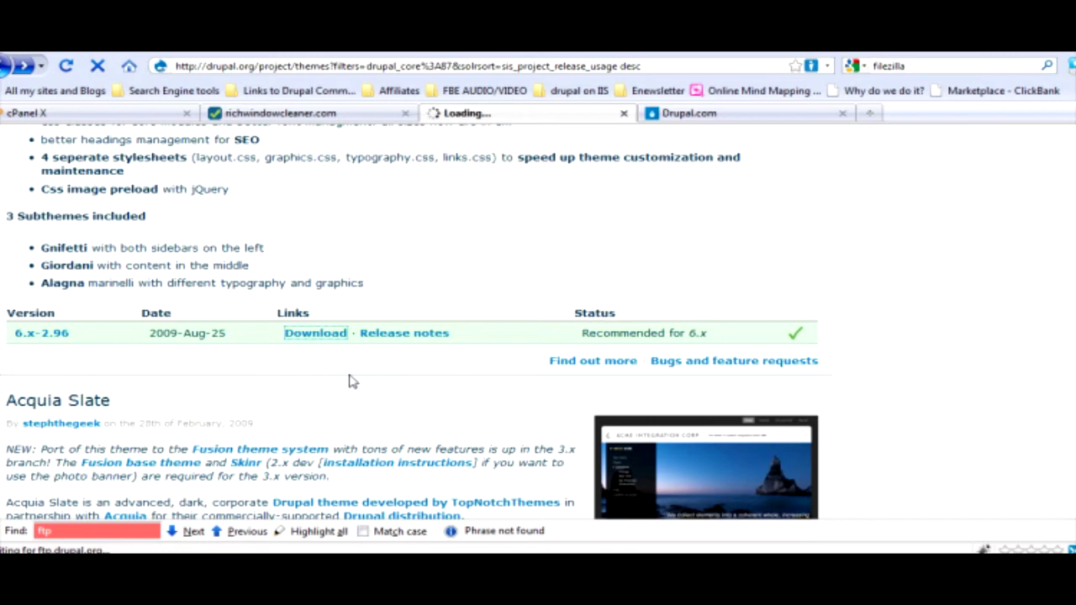
pyautogui.click(778, 422)
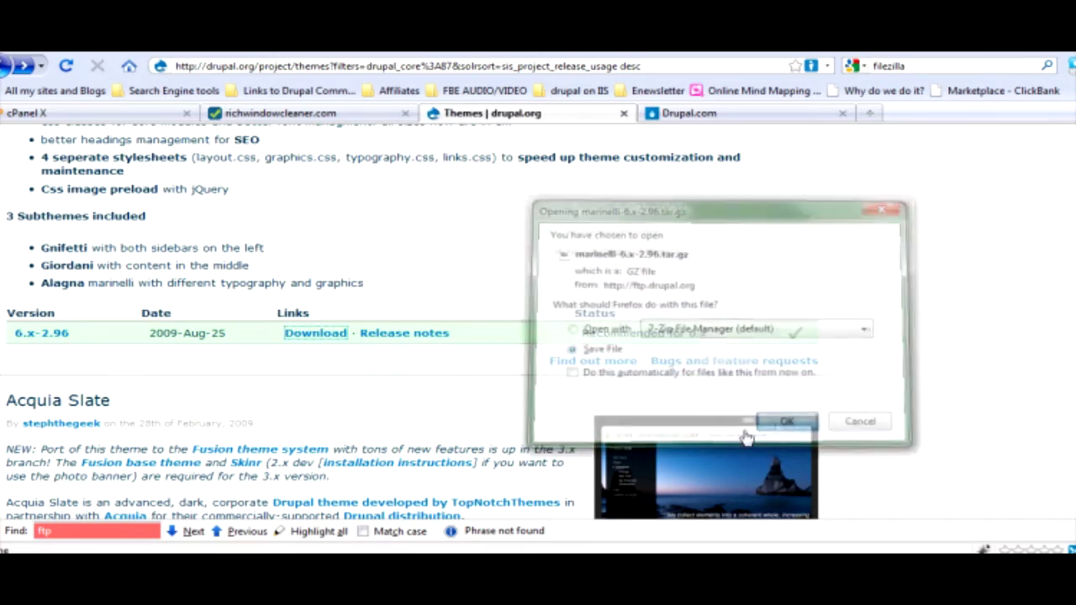
# Switch to cPanel and open File Manager at the document root for richwindowcleaner.com.
pyautogui.click(76, 111)
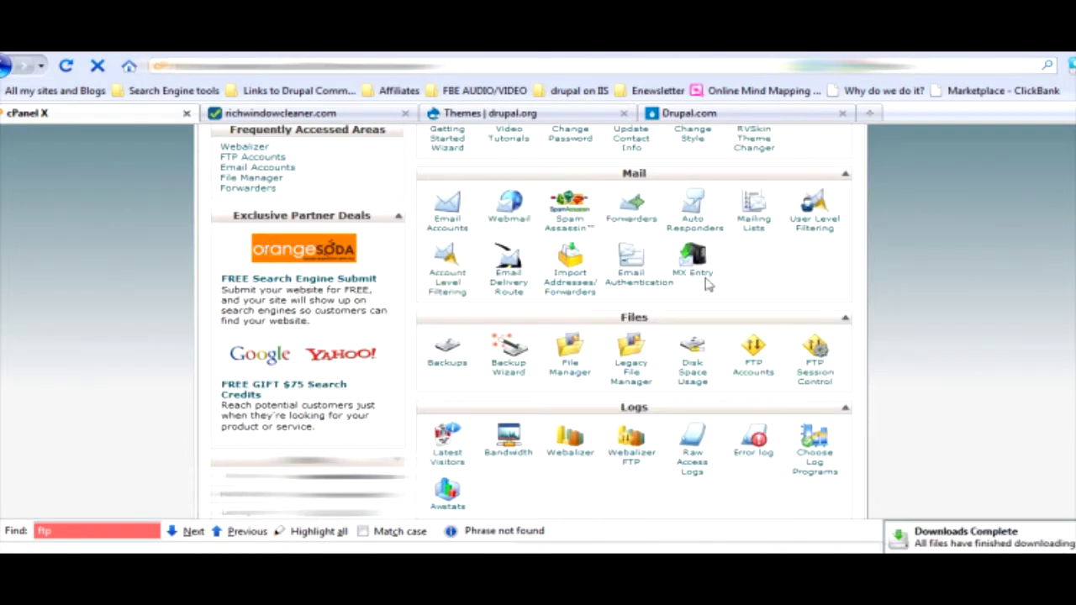
pyautogui.scroll(-3, 639, 320)
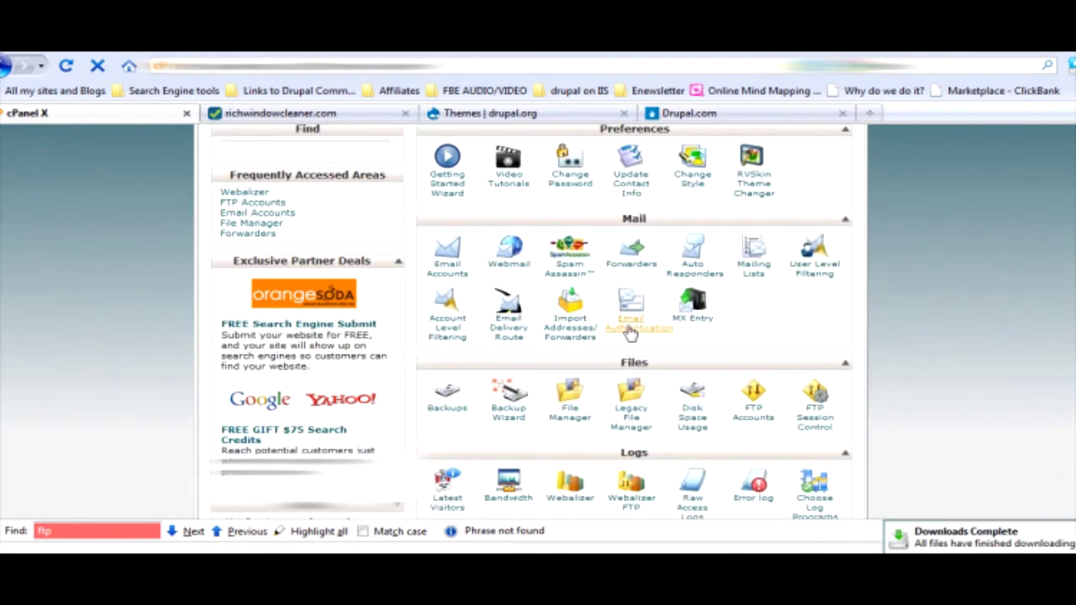
pyautogui.click(569, 410)
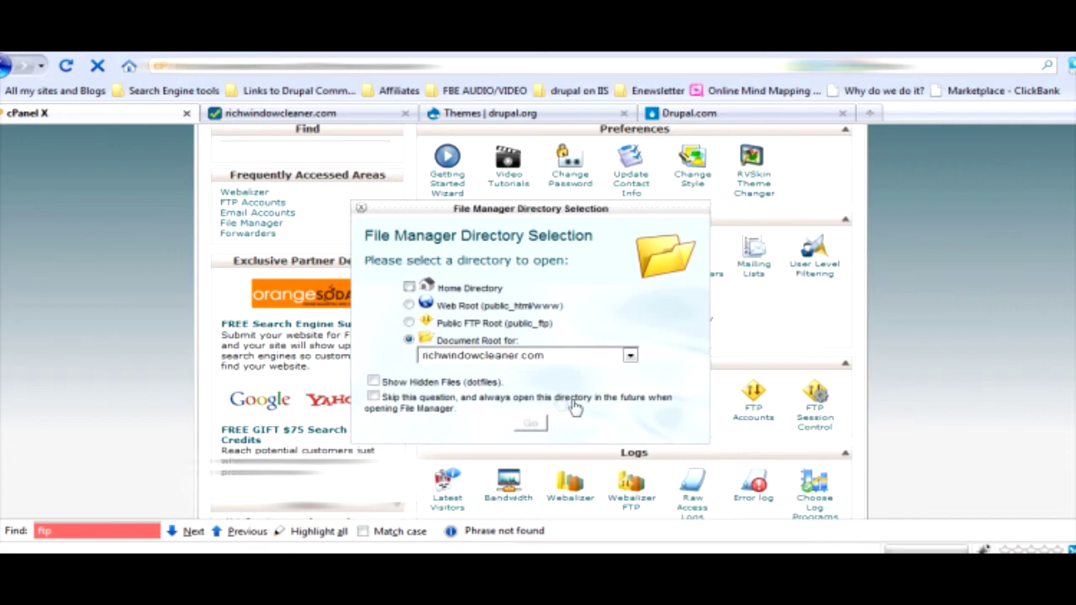
pyautogui.click(528, 425)
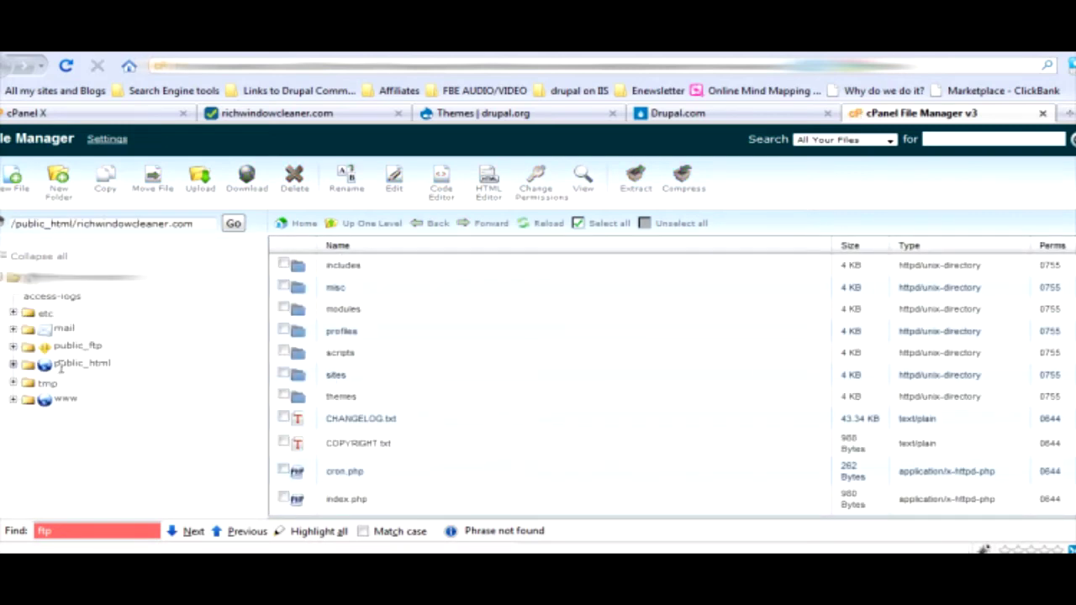
# Expand public_html in the folder tree, and open public_html and its richwindowcleaner.com folder.
pyautogui.click(14, 364)
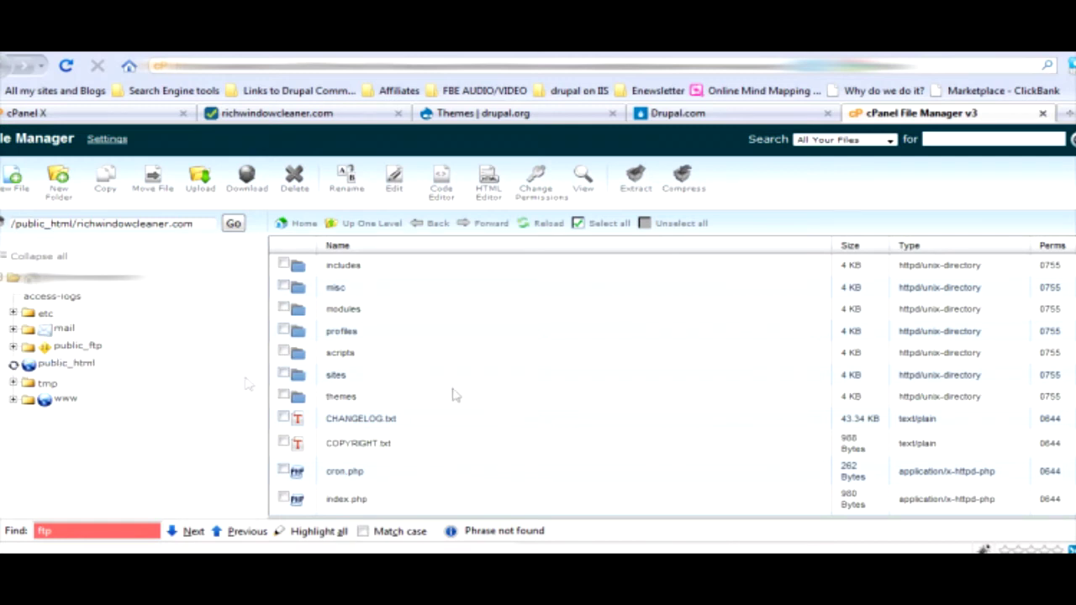
pyautogui.click(70, 363)
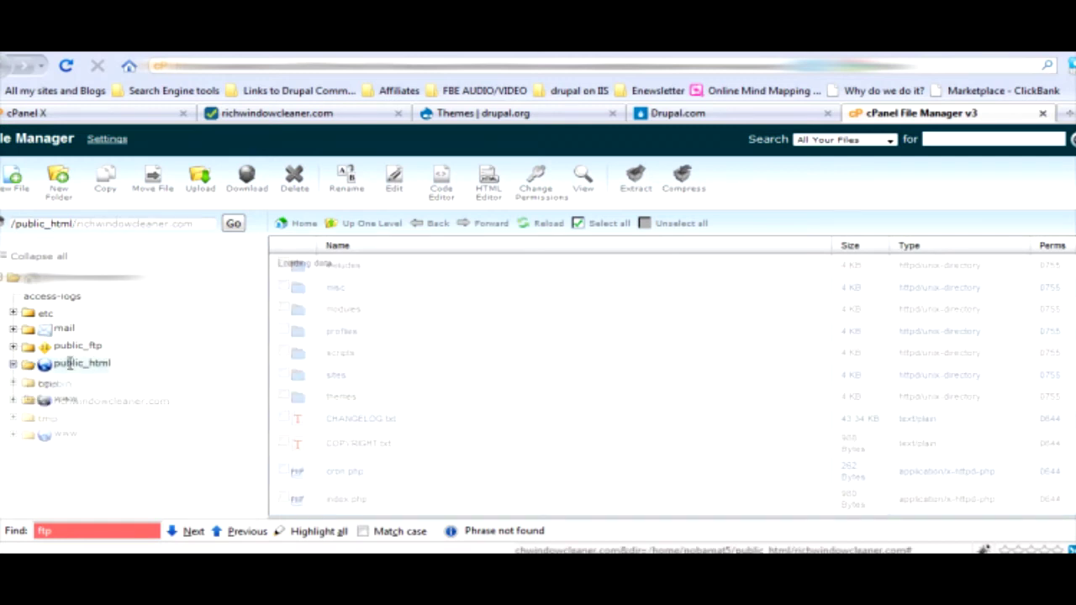
pyautogui.click(14, 364)
pyautogui.click(394, 289)
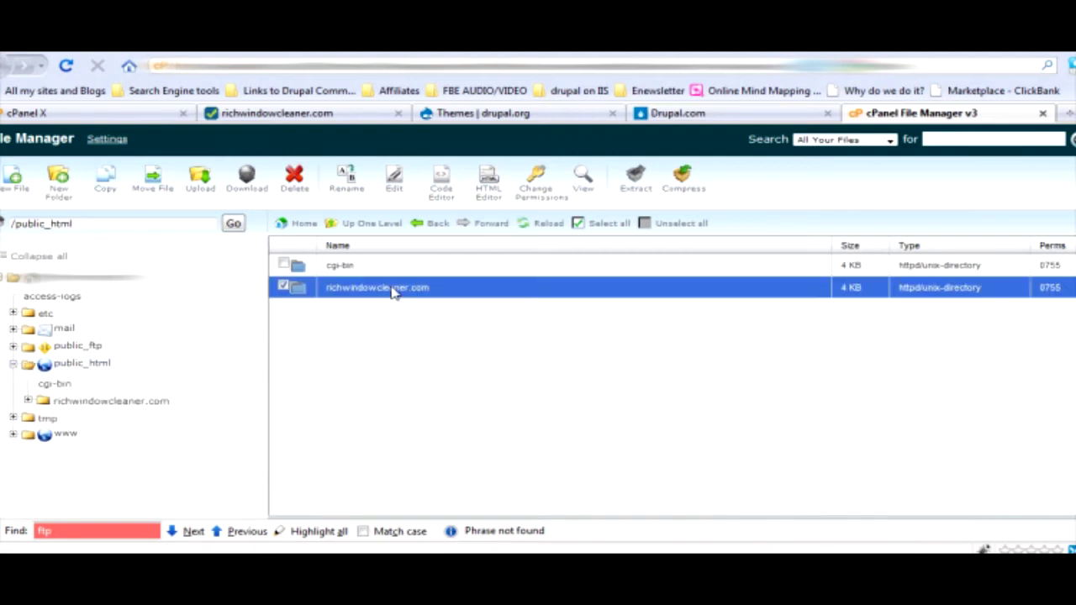
pyautogui.doubleClick(393, 289)
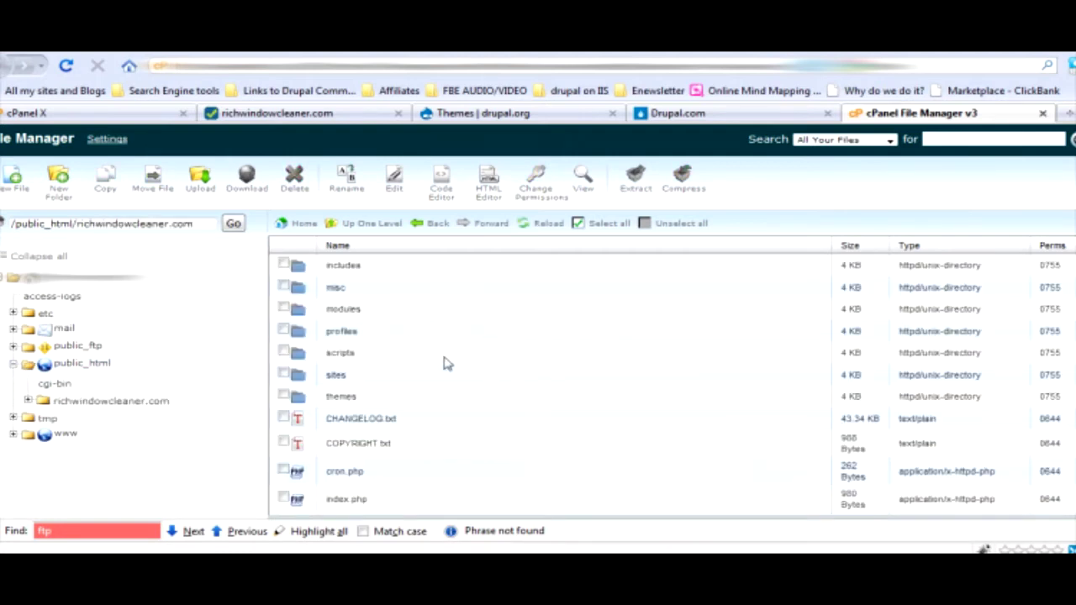
# Open the sites/all/themes folder inside the richwindowcleaner.com directory.
pyautogui.doubleClick(338, 376)
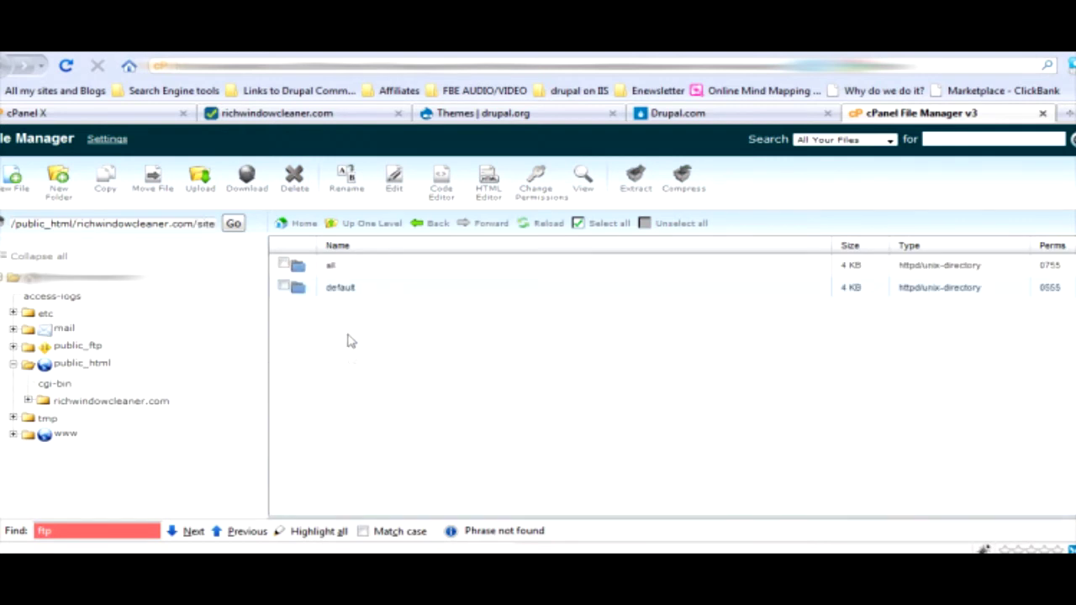
pyautogui.doubleClick(343, 269)
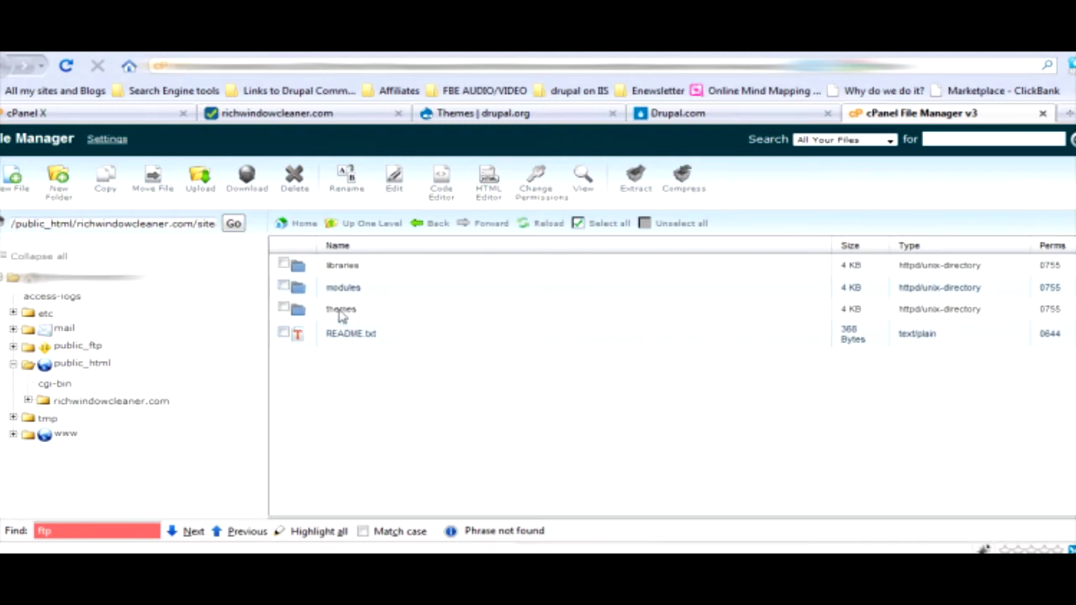
pyautogui.click(342, 310)
pyautogui.doubleClick(341, 310)
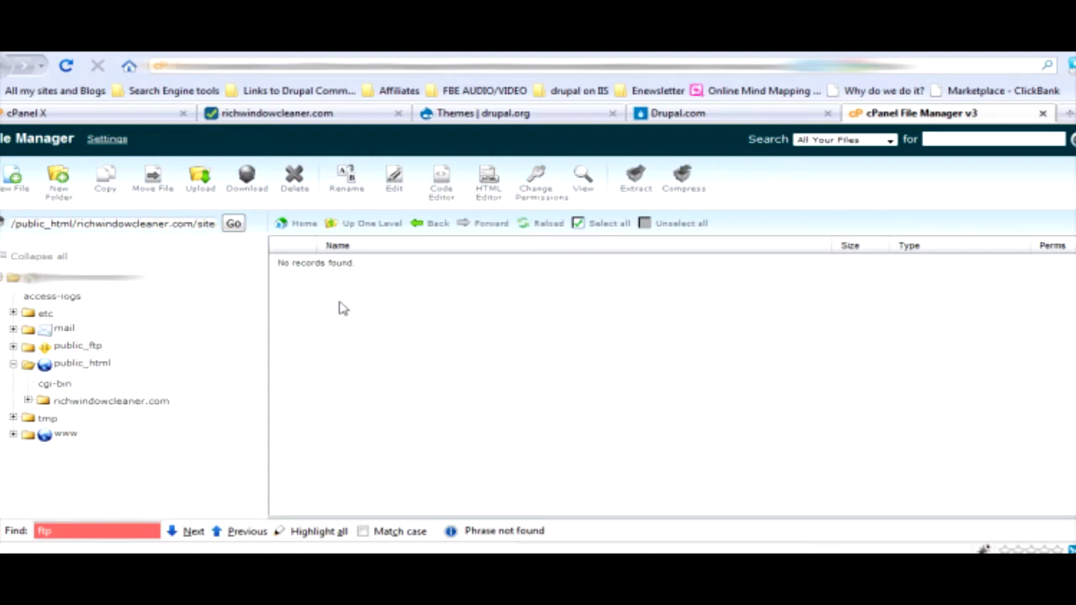
pyautogui.click(101, 400)
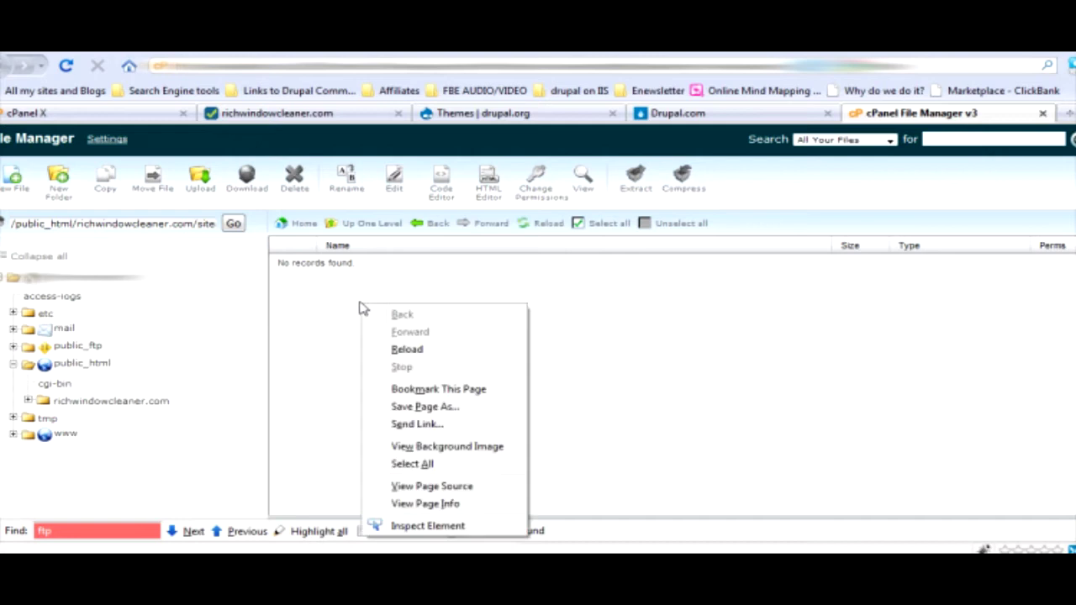
# Upload marinelli-6.x-2.96.tar.gz to the sites/all/themes folder and return to that folder's listing.
pyautogui.press('Escape')
pyautogui.click(200, 181)
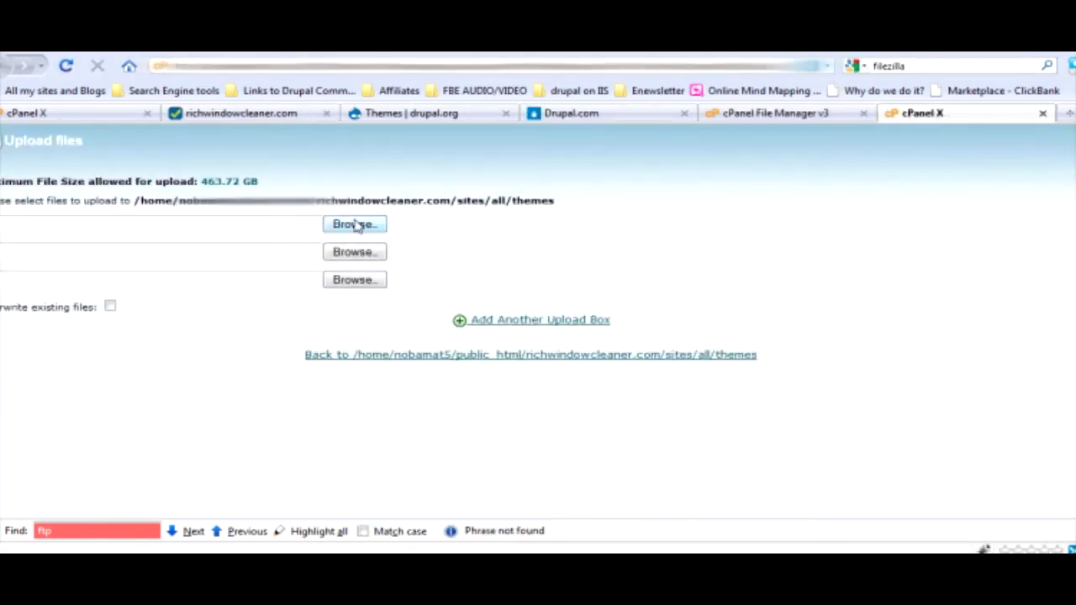
pyautogui.click(356, 226)
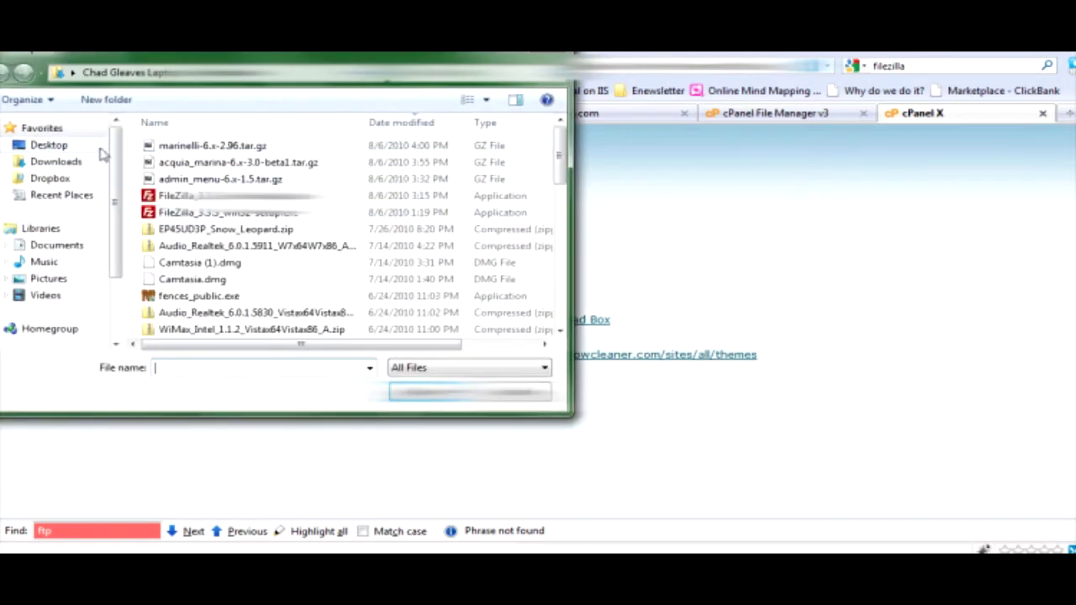
pyautogui.click(210, 148)
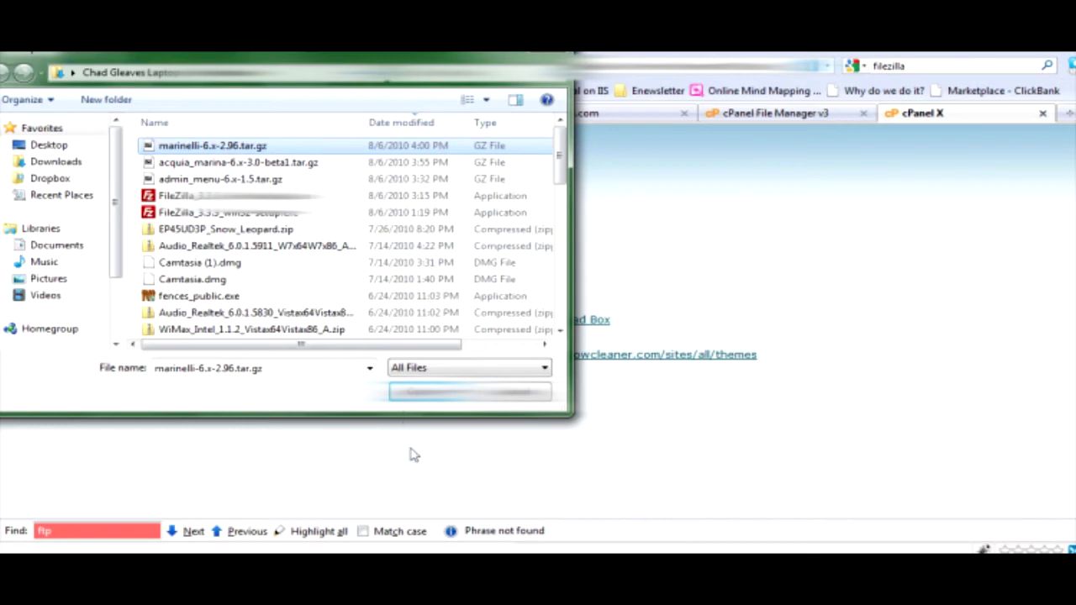
pyautogui.click(412, 393)
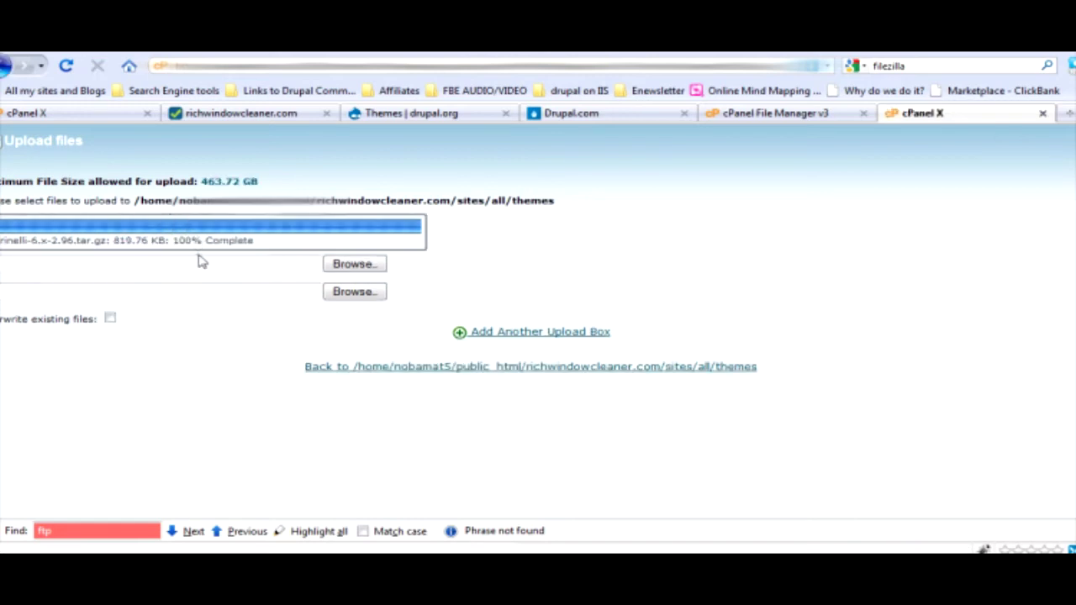
pyautogui.click(550, 370)
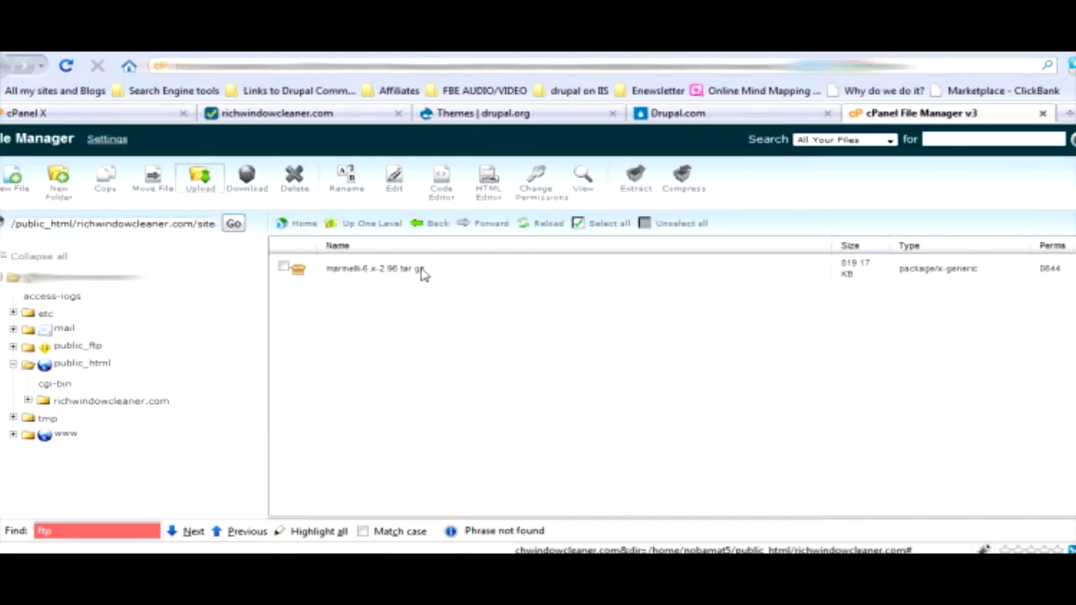
# Extract the marinelli-6.x-2.96.tar.gz archive into the site's sites/all/themes folder.
pyautogui.rightClick(418, 271)
pyautogui.click(445, 430)
pyautogui.click(641, 385)
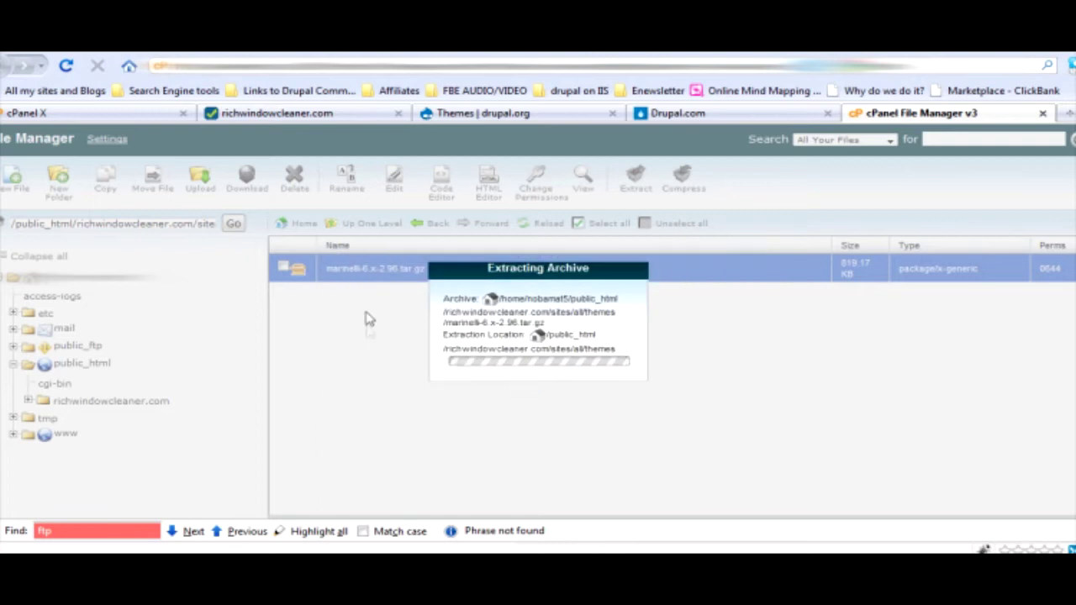
pyautogui.click(814, 479)
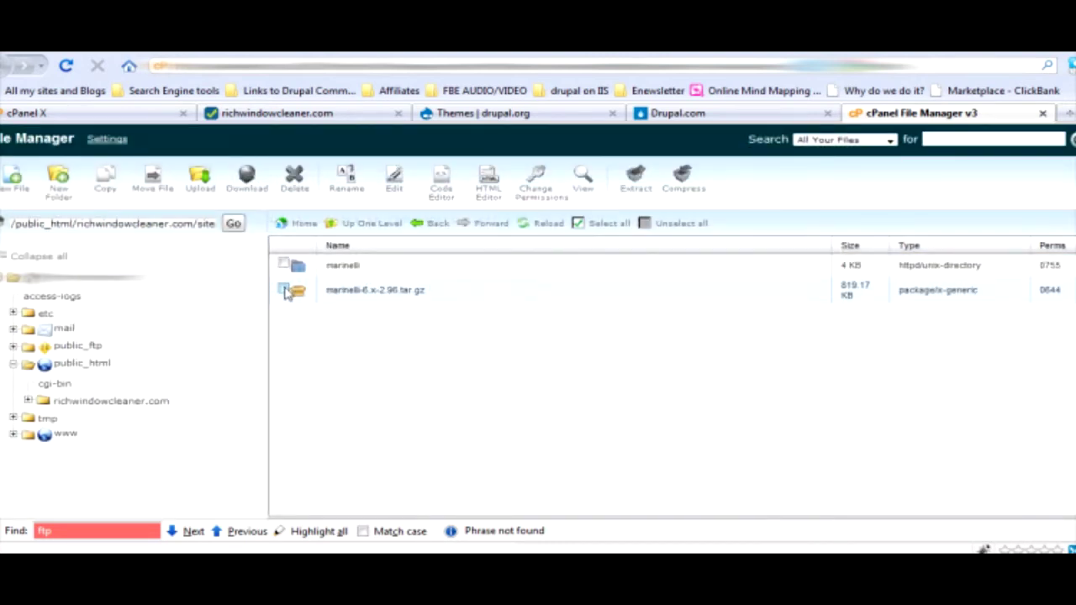
# Delete the marinelli-6.x-2.96.tar.gz archive from the themes folder, keeping the extracted marinelli folder.
pyautogui.click(312, 297)
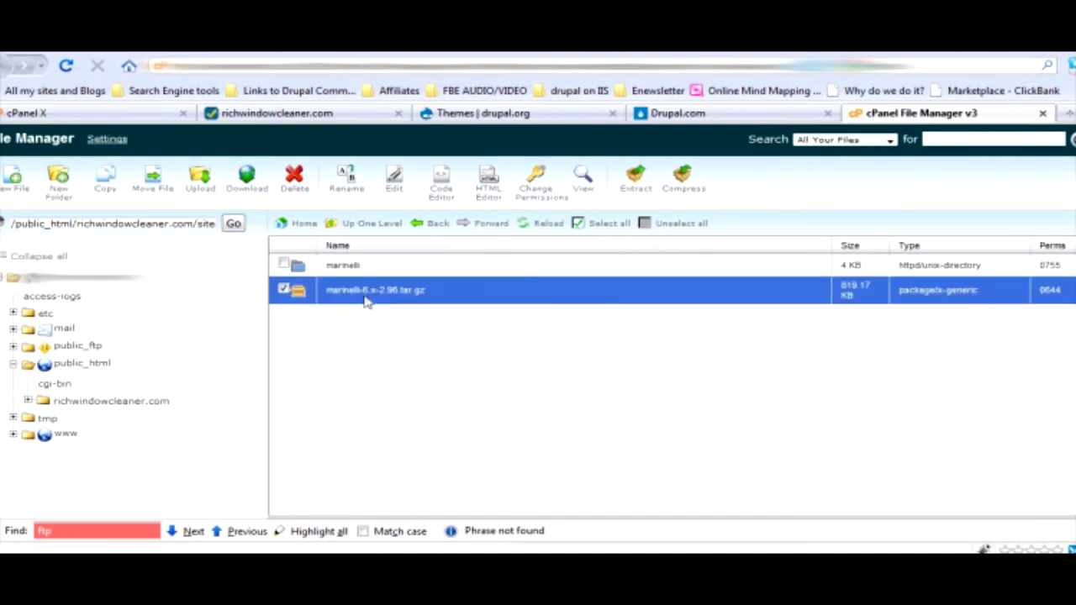
pyautogui.click(296, 179)
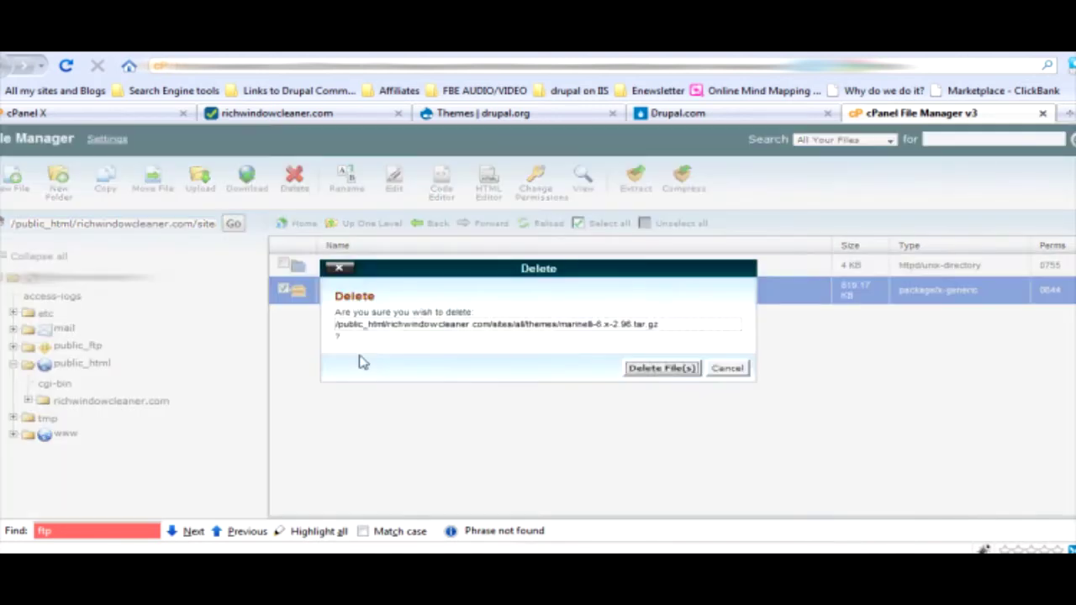
pyautogui.click(664, 369)
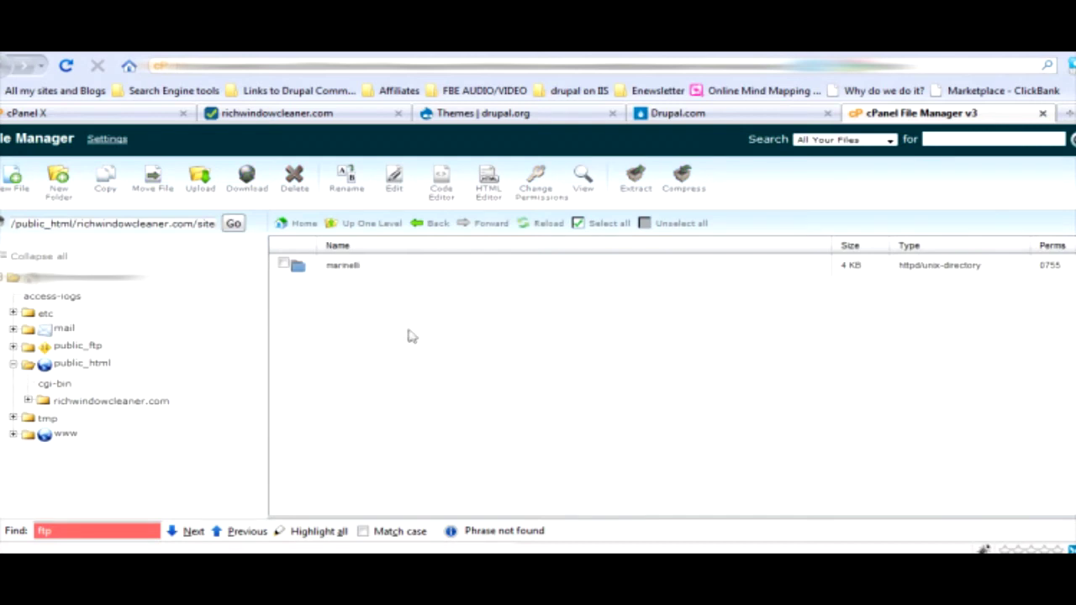
pyautogui.click(354, 268)
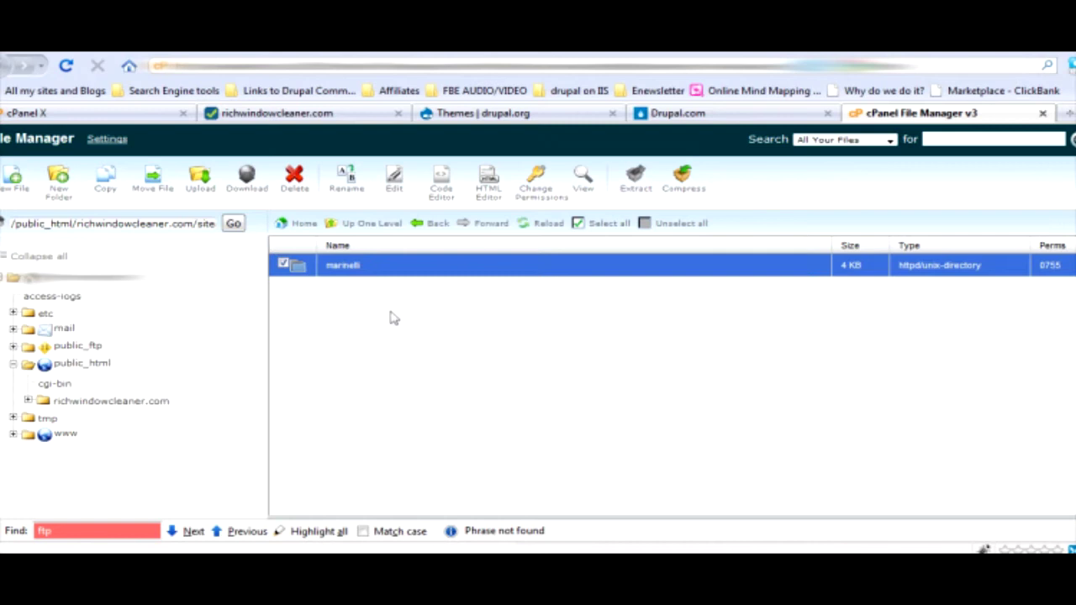
pyautogui.click(284, 266)
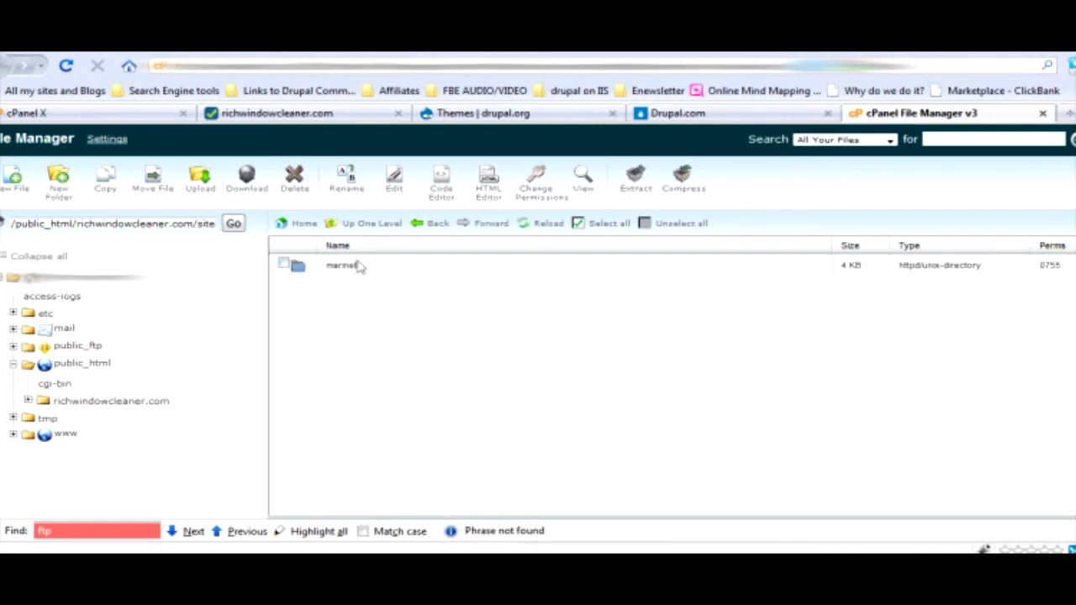
# Switch to the richwindowcleaner.com Drupal administration and open the list of installed themes.
pyautogui.click(288, 115)
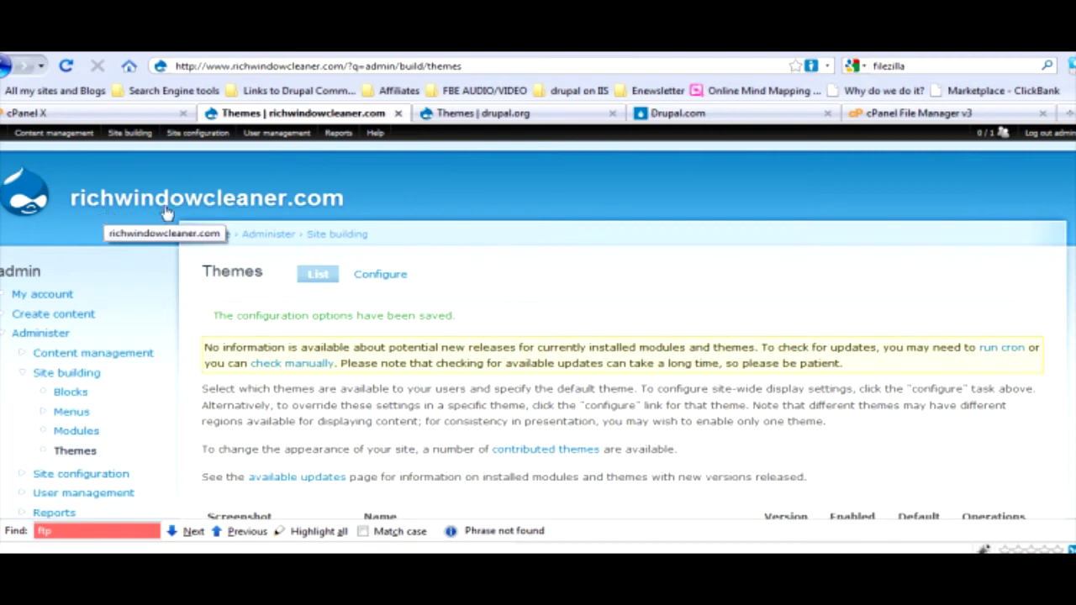
pyautogui.moveTo(128, 134)
pyautogui.moveTo(130, 170)
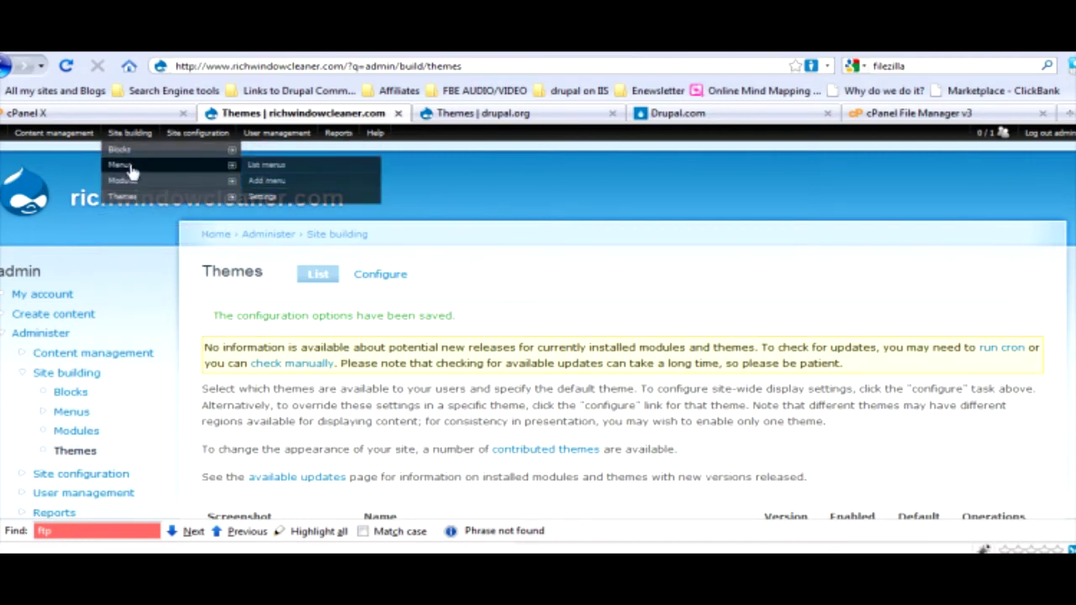
pyautogui.moveTo(180, 197)
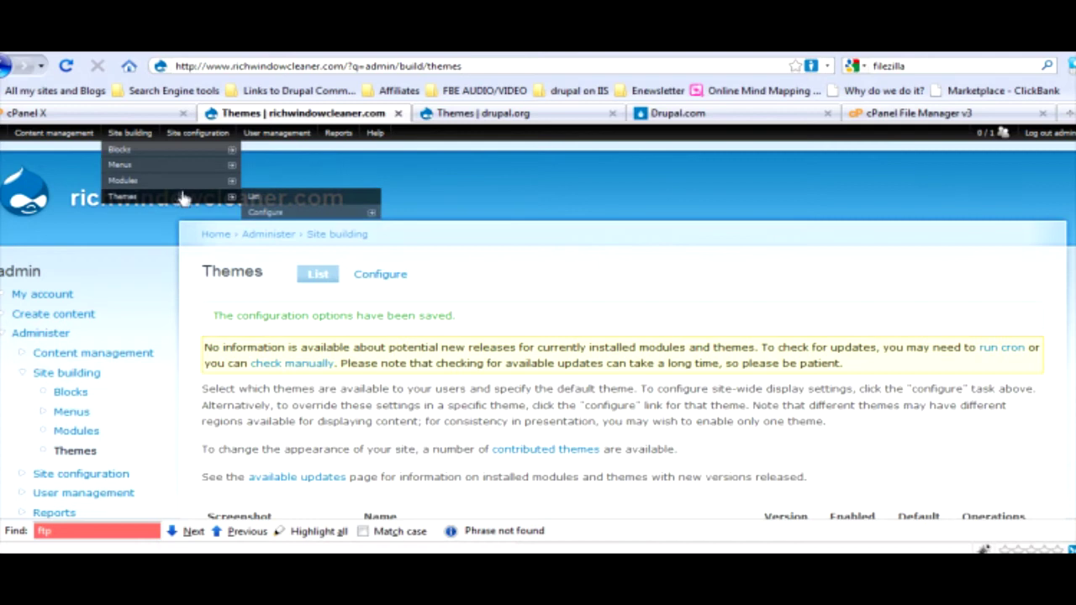
pyautogui.click(265, 199)
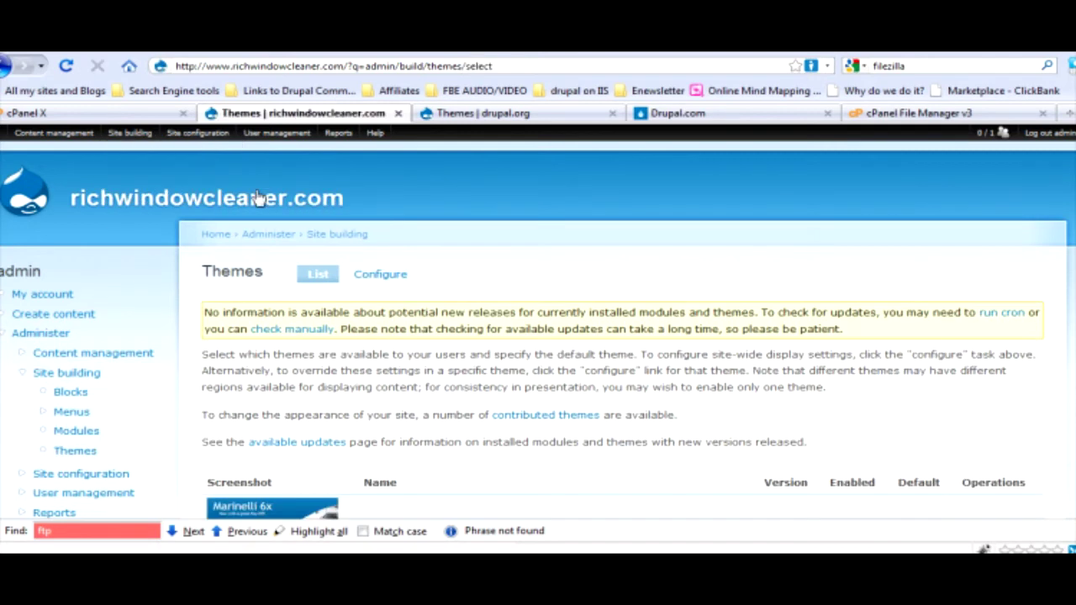
# Examine the themes list, comparing the Marinelli variants' layouts, versions and enabled states with the core Drupal themes.
pyautogui.scroll(-5, 363, 258)
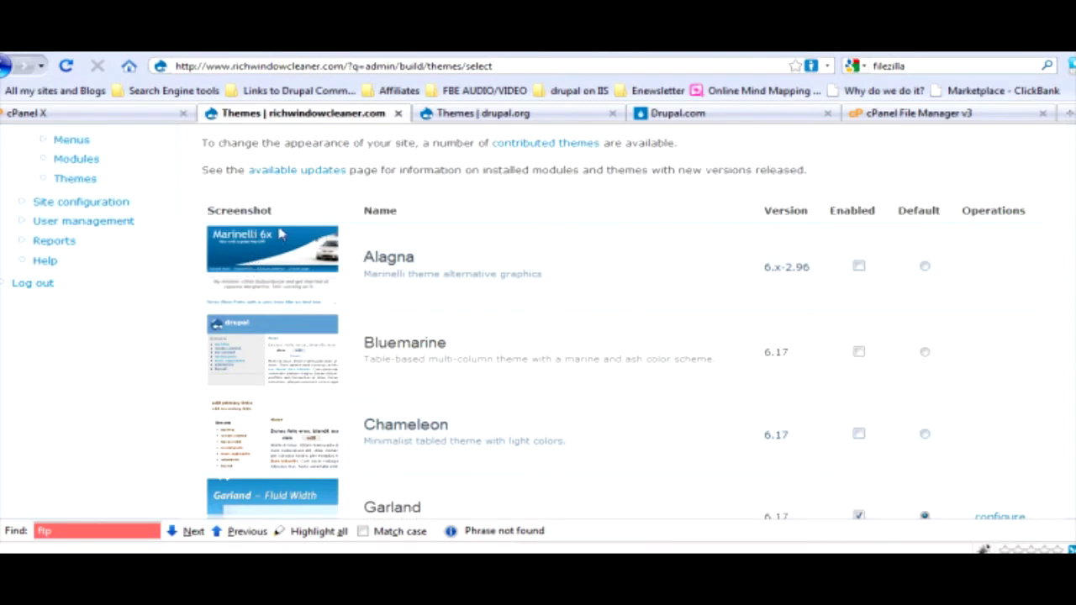
pyautogui.scroll(-3, 421, 303)
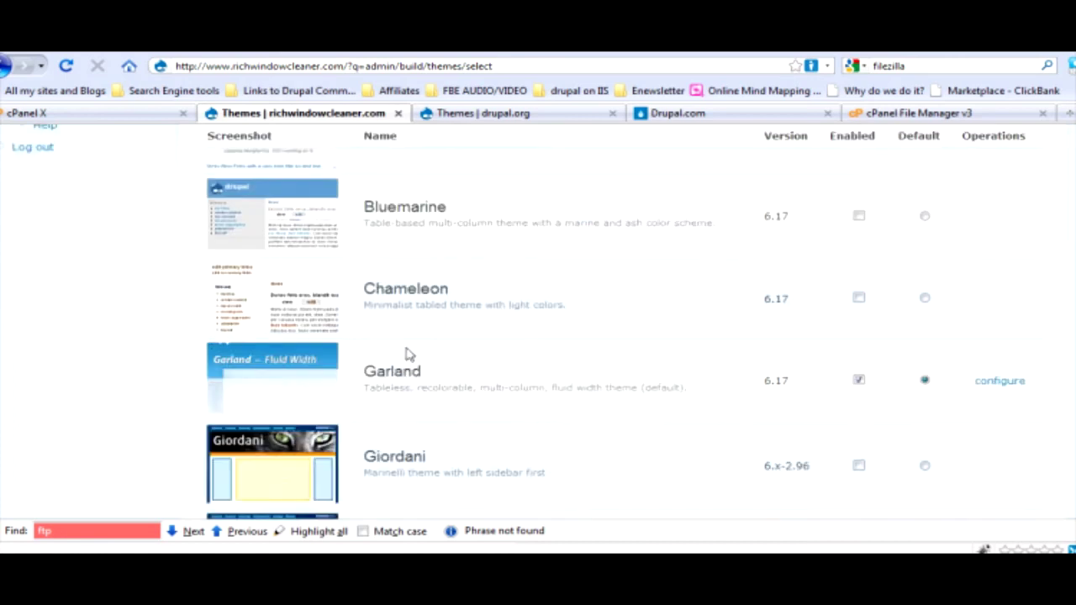
pyautogui.scroll(-2, 451, 336)
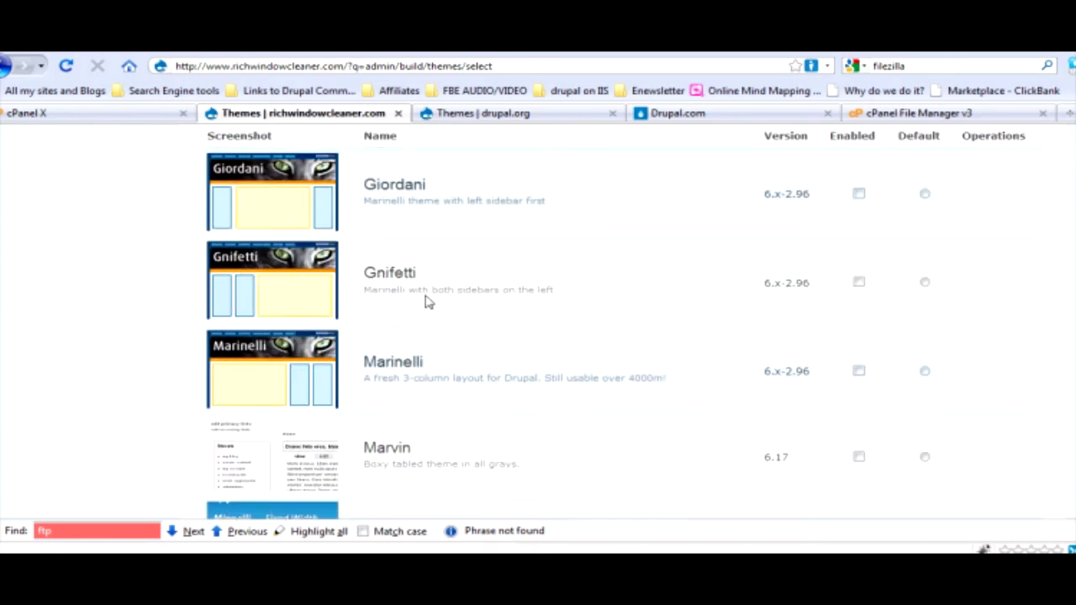
pyautogui.scroll(-1, 252, 363)
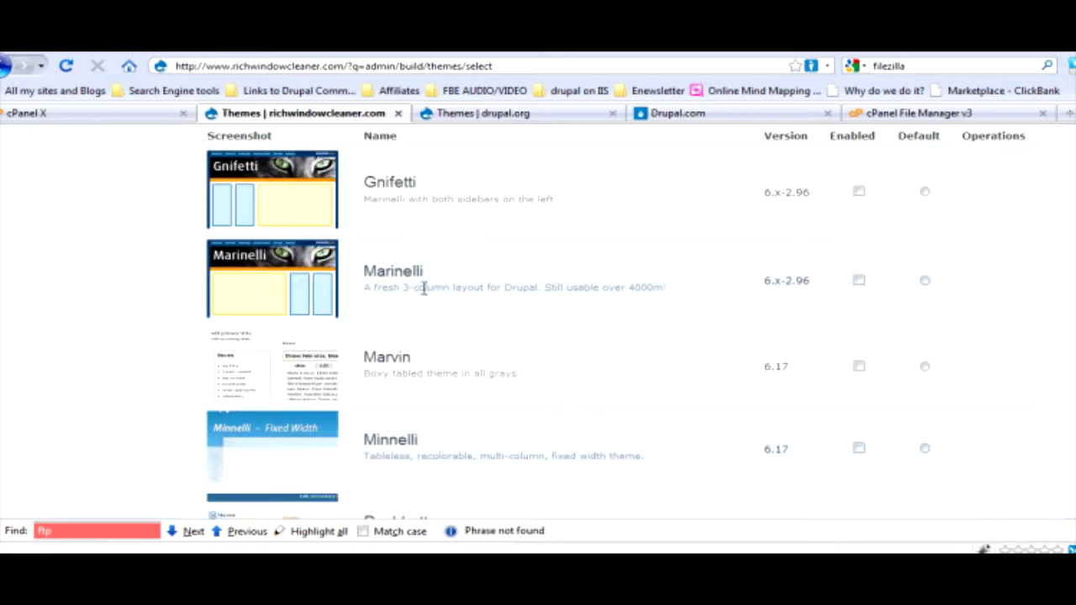
pyautogui.scroll(-2, 309, 328)
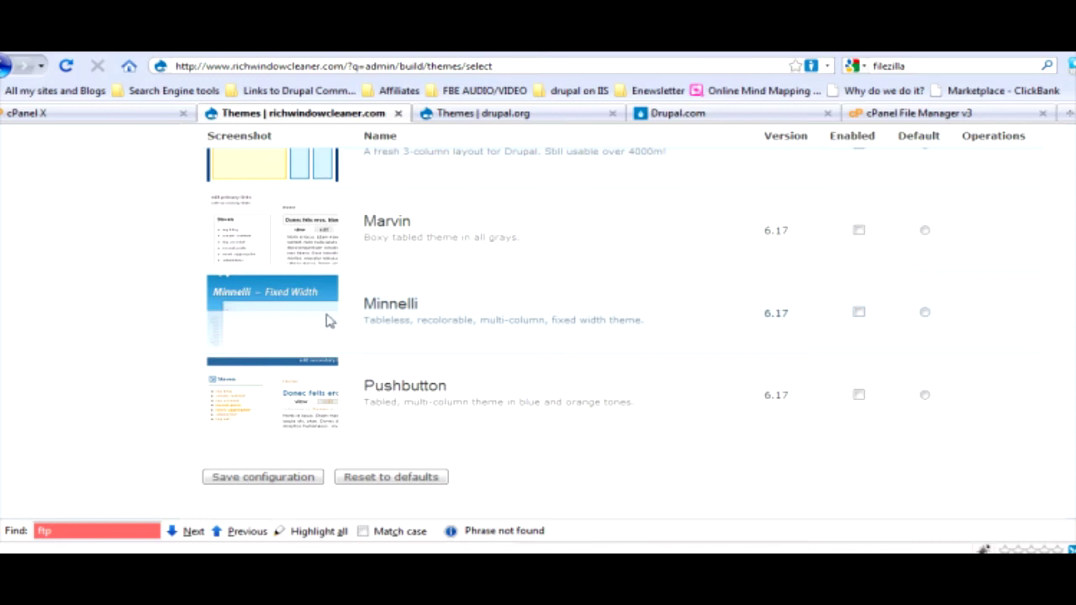
pyautogui.scroll(3, 303, 336)
pyautogui.scroll(5, 277, 328)
pyautogui.scroll(-1, 307, 295)
pyautogui.scroll(-1, 307, 294)
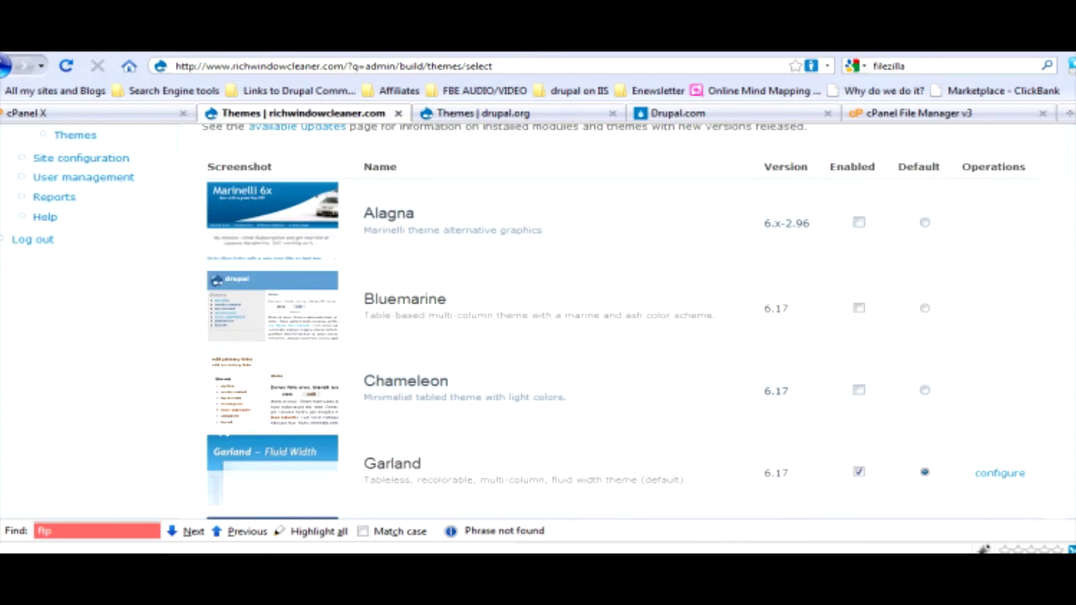
pyautogui.scroll(-3, 404, 263)
pyautogui.scroll(2, 404, 226)
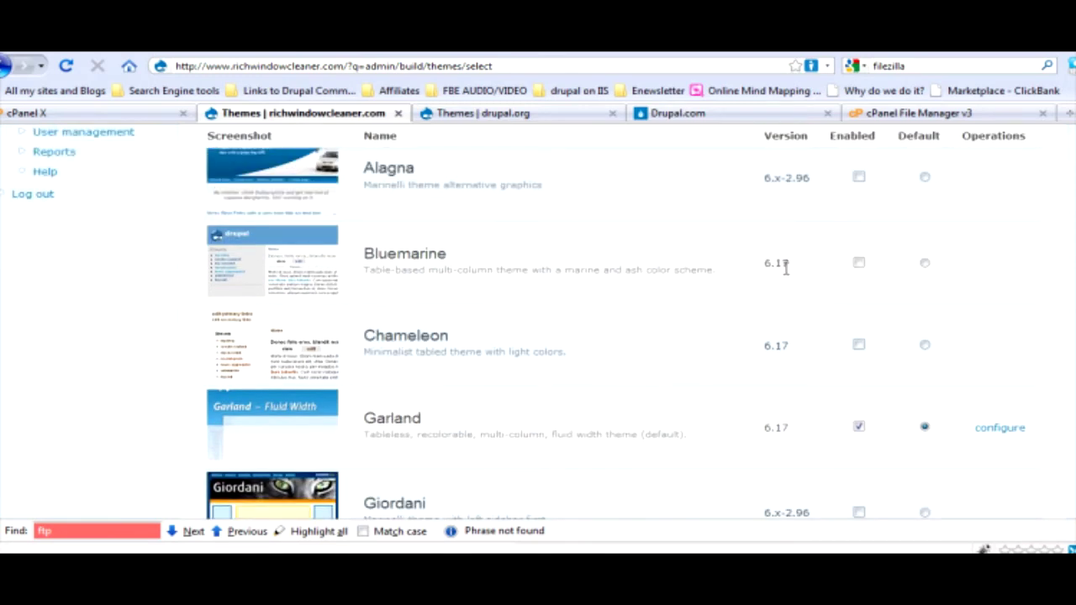
pyautogui.scroll(-9, 741, 263)
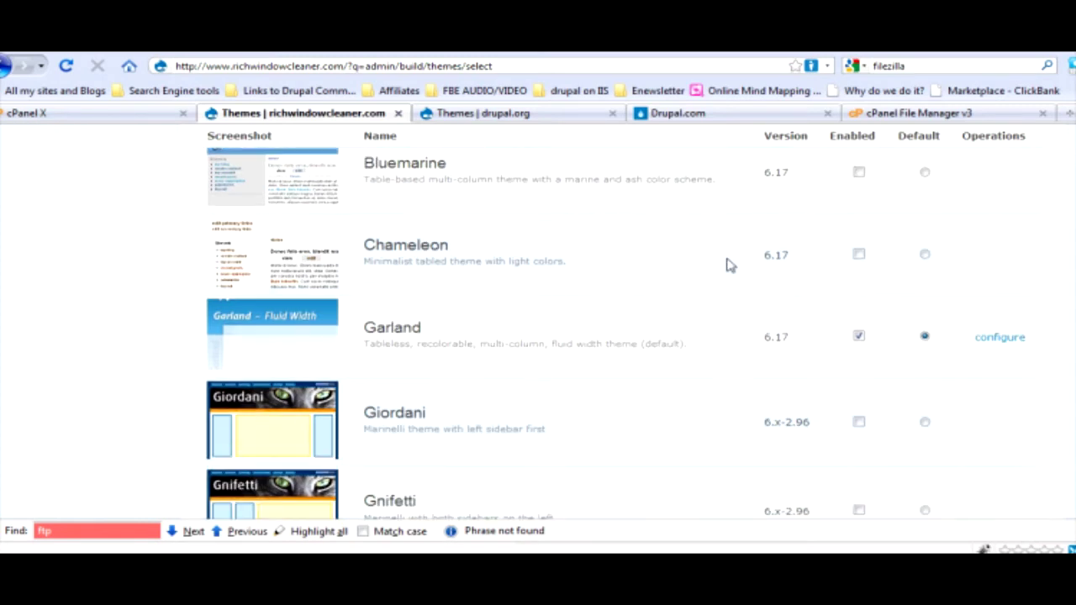
pyautogui.scroll(-2, 759, 337)
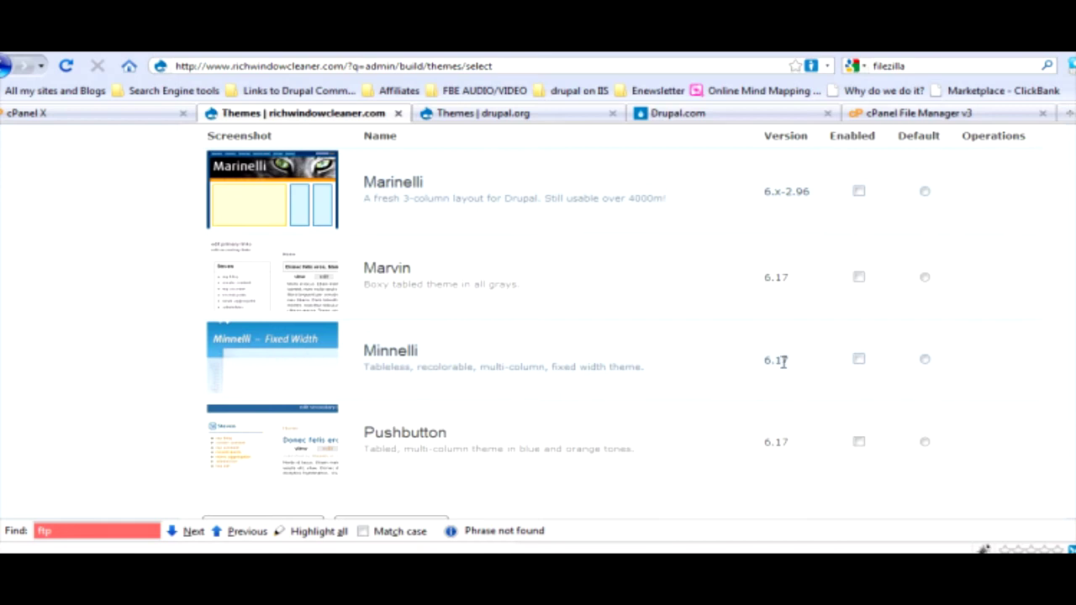
pyautogui.scroll(1, 699, 355)
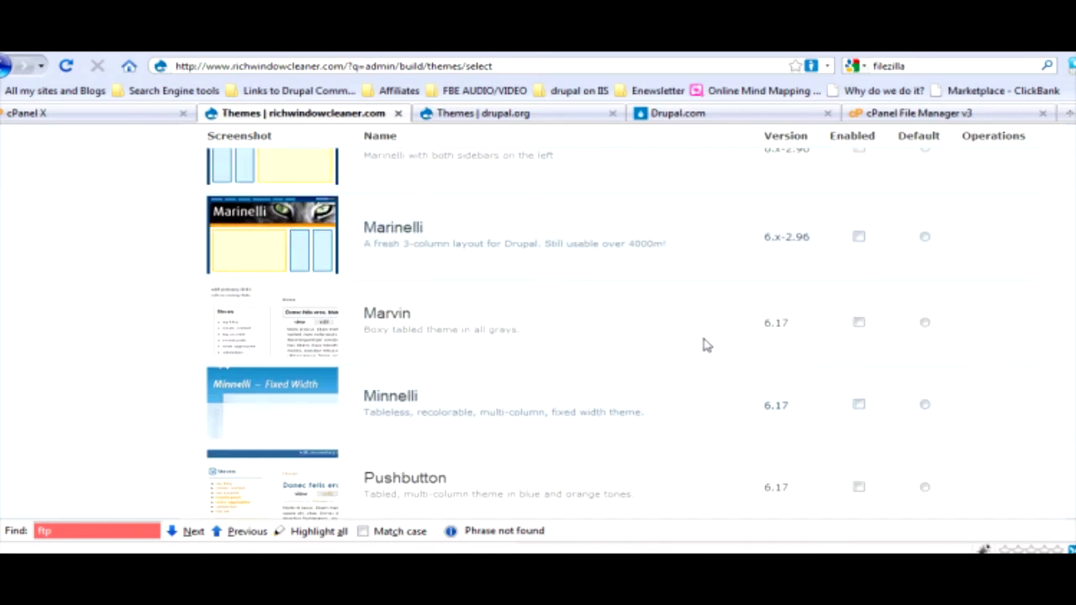
pyautogui.scroll(5, 706, 345)
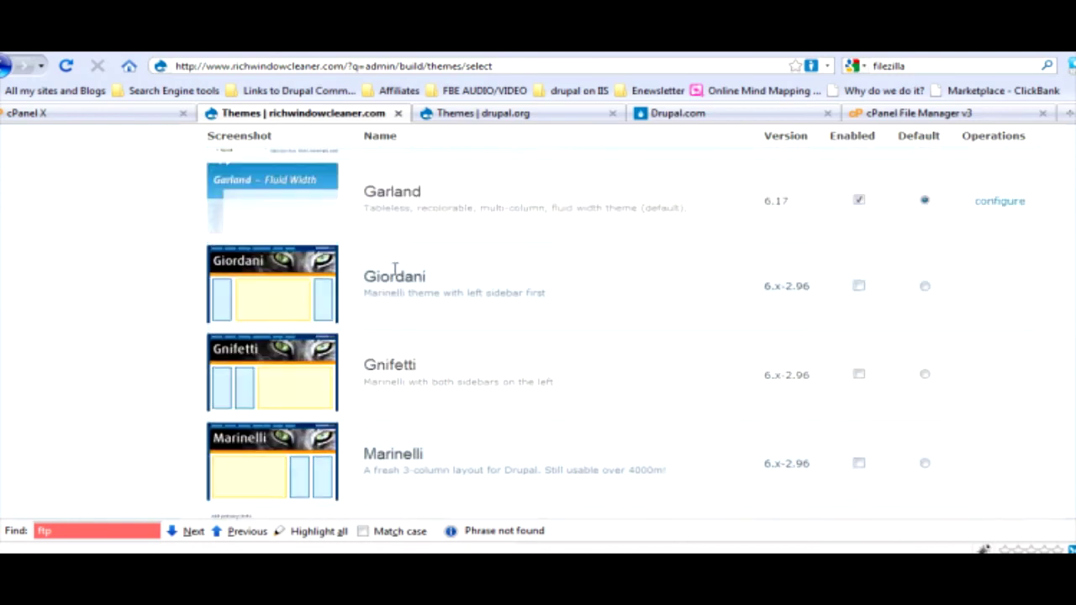
pyautogui.scroll(1, 396, 278)
pyautogui.scroll(-2, 392, 282)
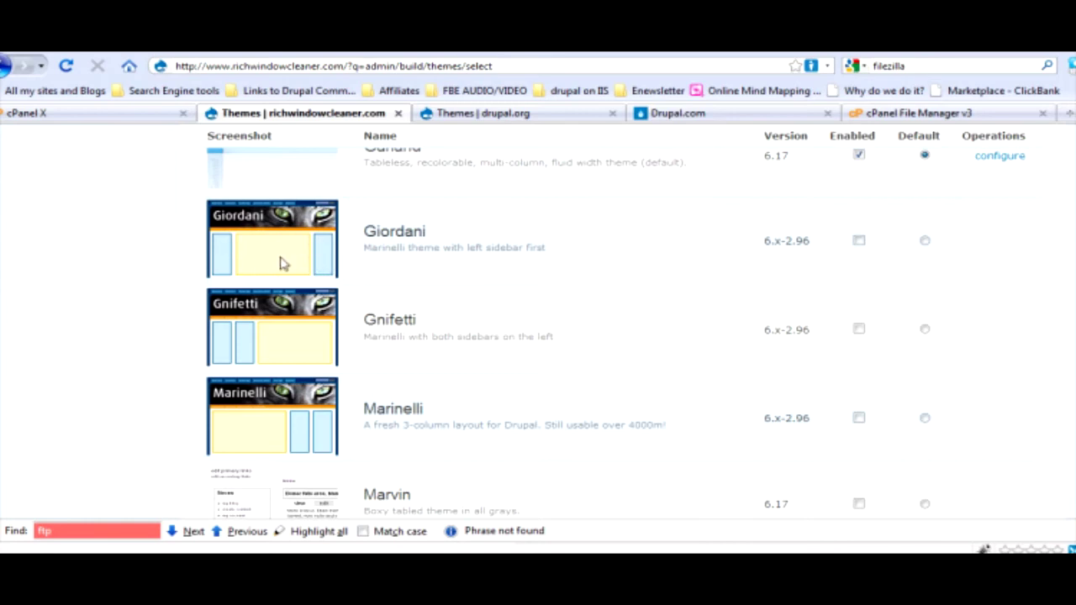
pyautogui.scroll(7, 261, 319)
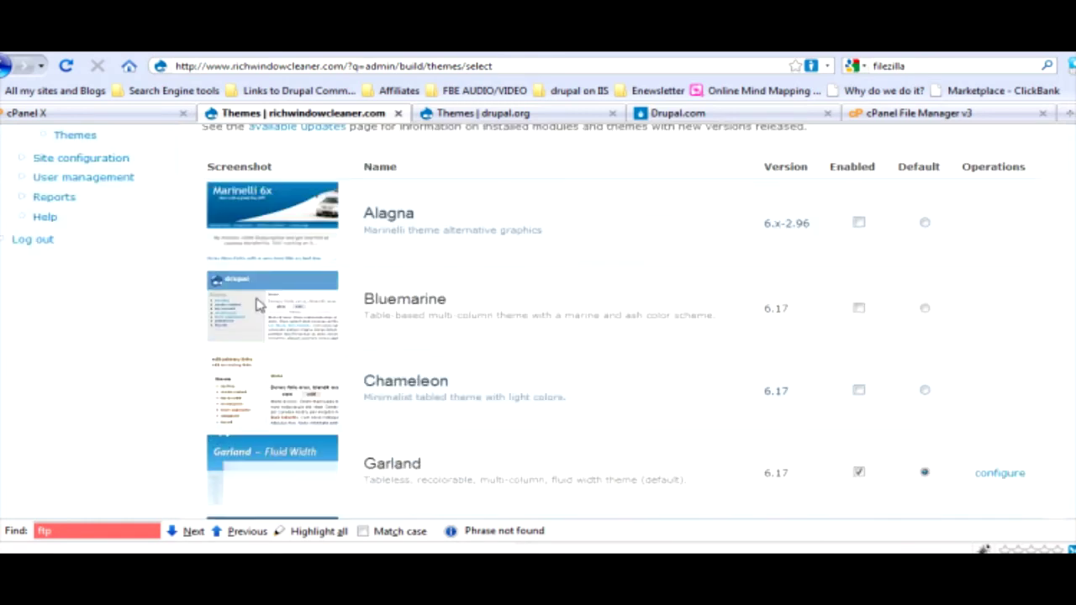
pyautogui.scroll(3, 261, 307)
pyautogui.scroll(-7, 365, 298)
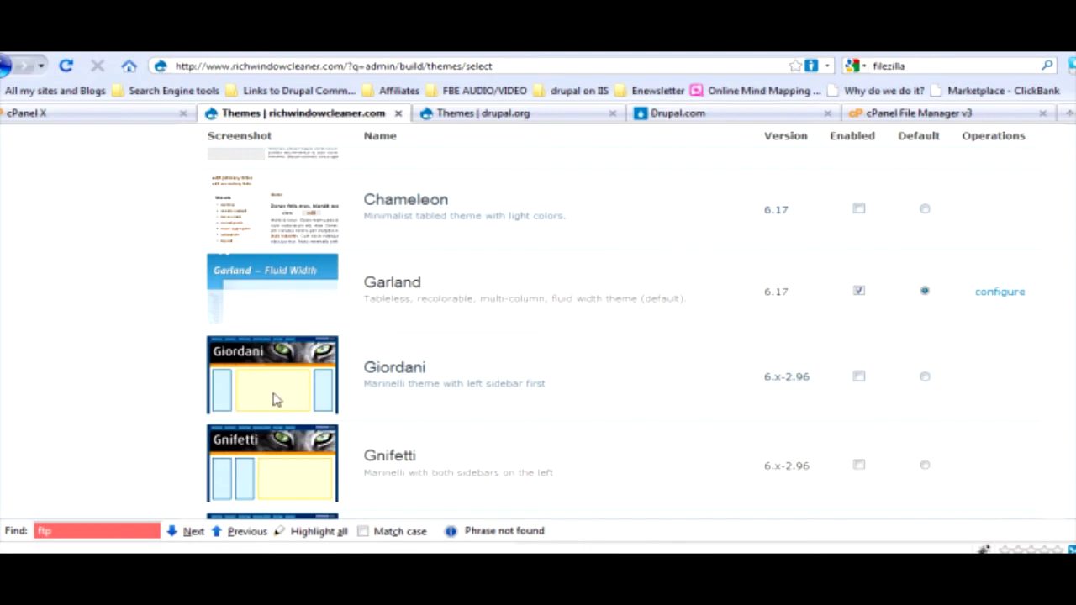
# Enable the Giordani theme, make it the site default, and disable Garland.
pyautogui.click(858, 378)
pyautogui.click(924, 379)
pyautogui.click(926, 377)
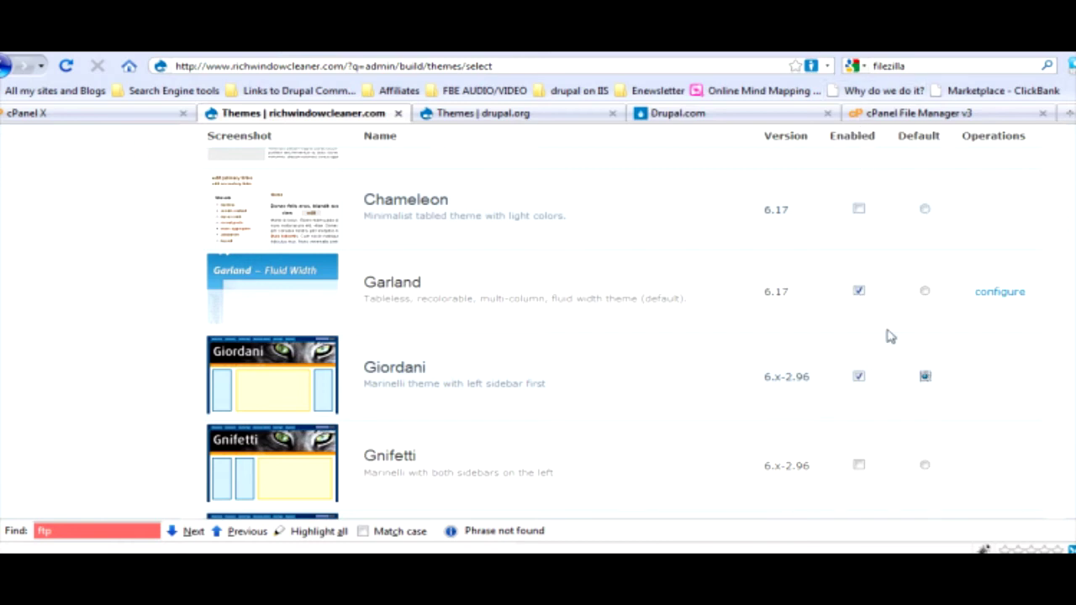
pyautogui.click(858, 292)
# Save the theme configuration and check the header of the restyled site.
pyautogui.scroll(-5, 550, 351)
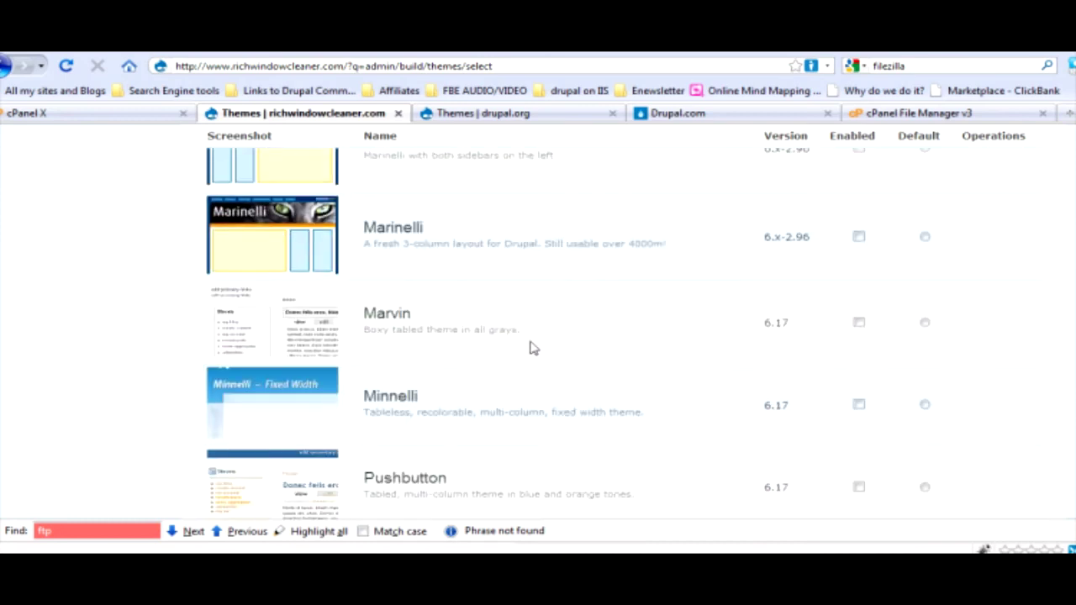
pyautogui.scroll(-3, 459, 454)
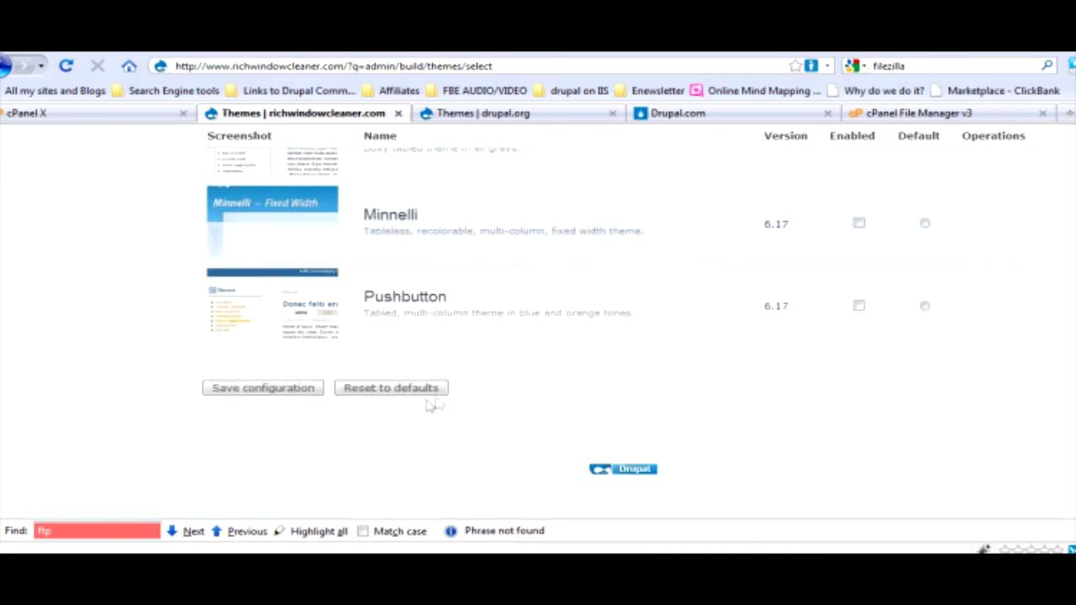
pyautogui.click(265, 390)
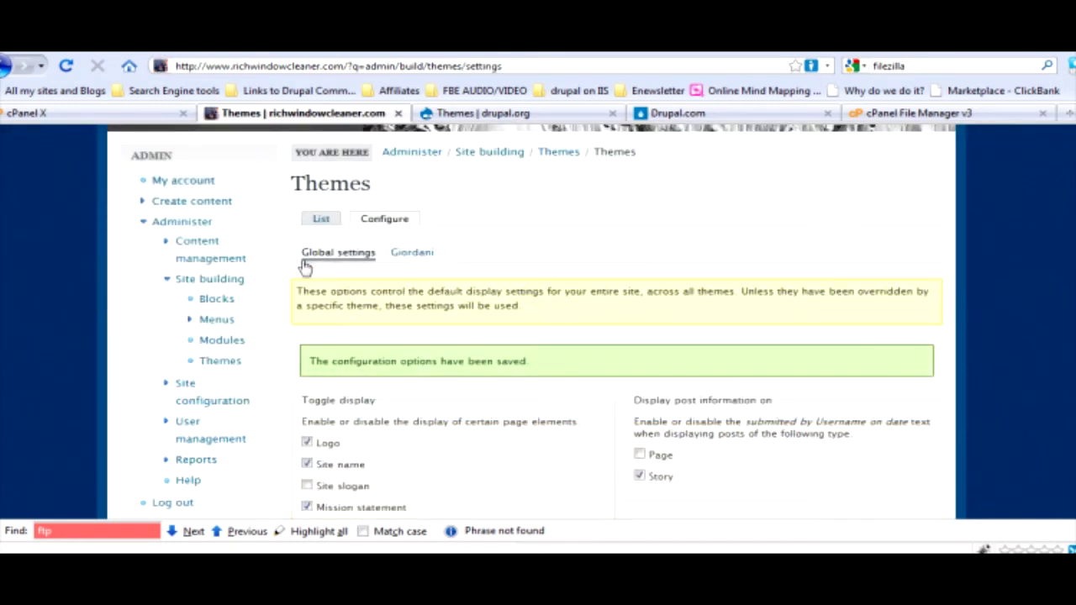
pyautogui.scroll(4, 372, 277)
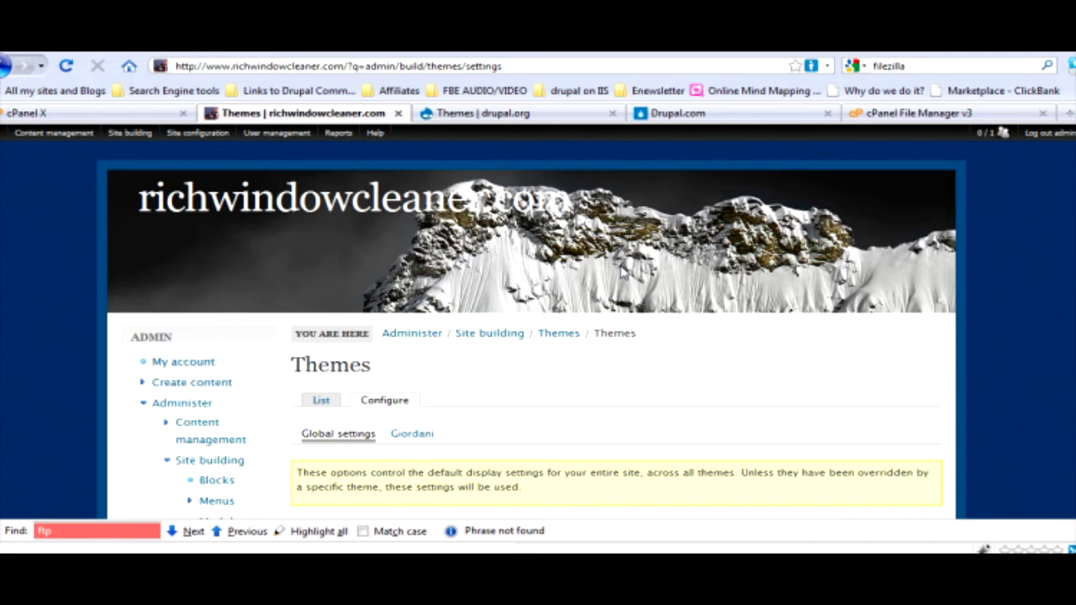
# Turn off the site name and mission statement in the global theme settings and save the configuration.
pyautogui.scroll(-1, 592, 260)
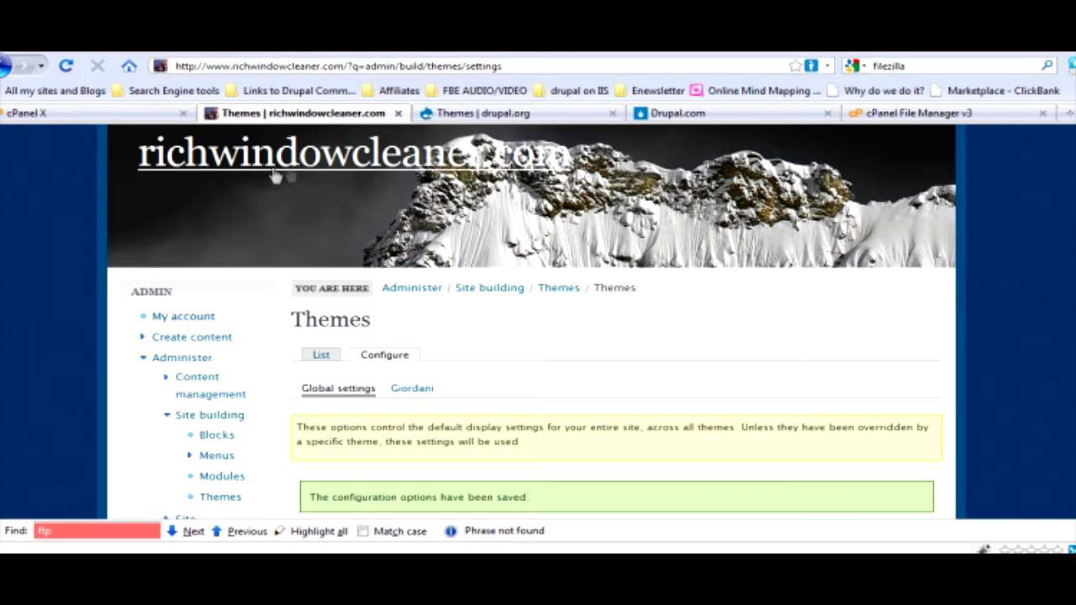
pyautogui.scroll(-3, 325, 204)
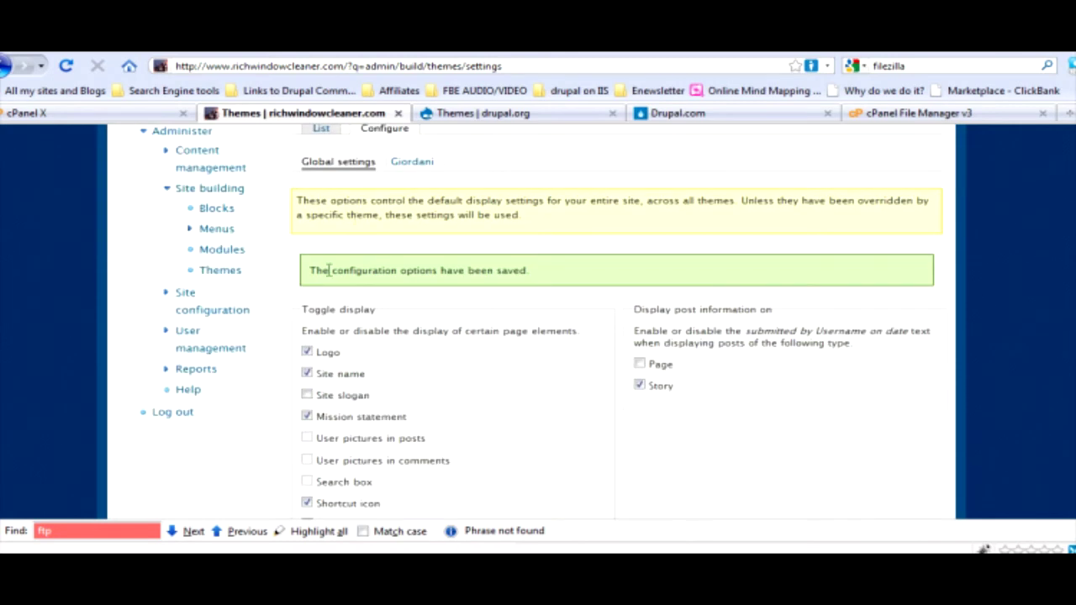
pyautogui.scroll(-1, 375, 402)
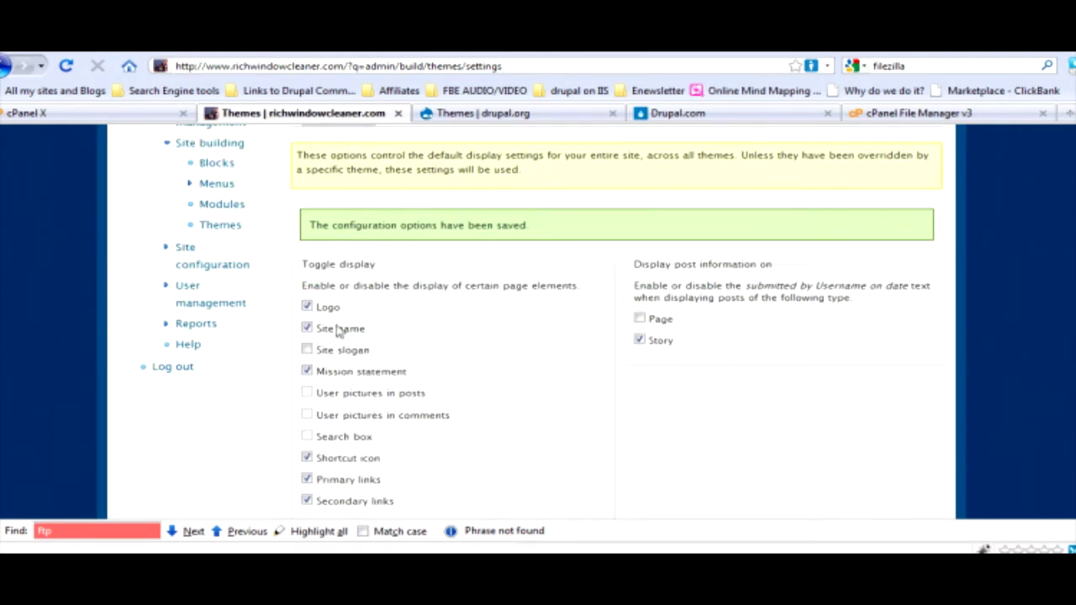
pyautogui.click(306, 328)
pyautogui.scroll(-2, 336, 411)
pyautogui.scroll(1, 319, 353)
pyautogui.click(308, 326)
pyautogui.scroll(-4, 336, 412)
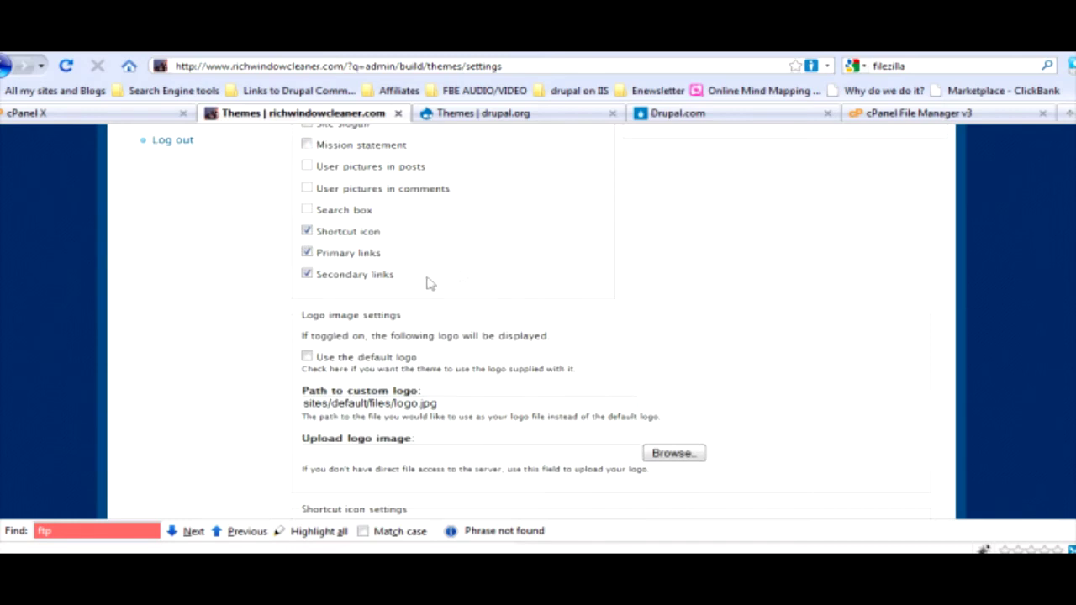
pyautogui.scroll(4, 396, 354)
pyautogui.scroll(-7, 396, 392)
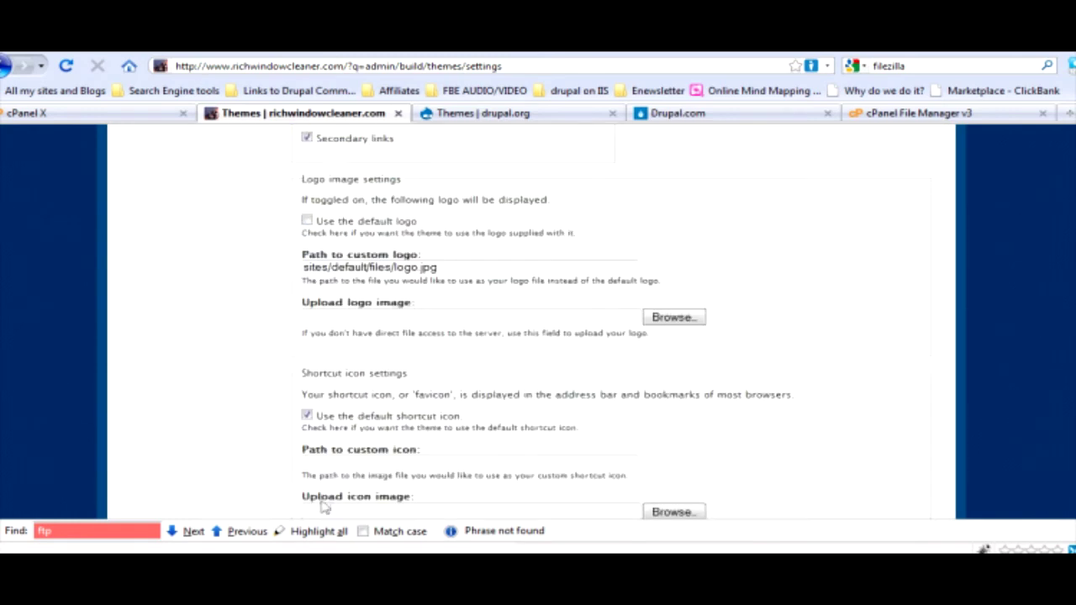
pyautogui.scroll(-4, 329, 508)
pyautogui.click(327, 422)
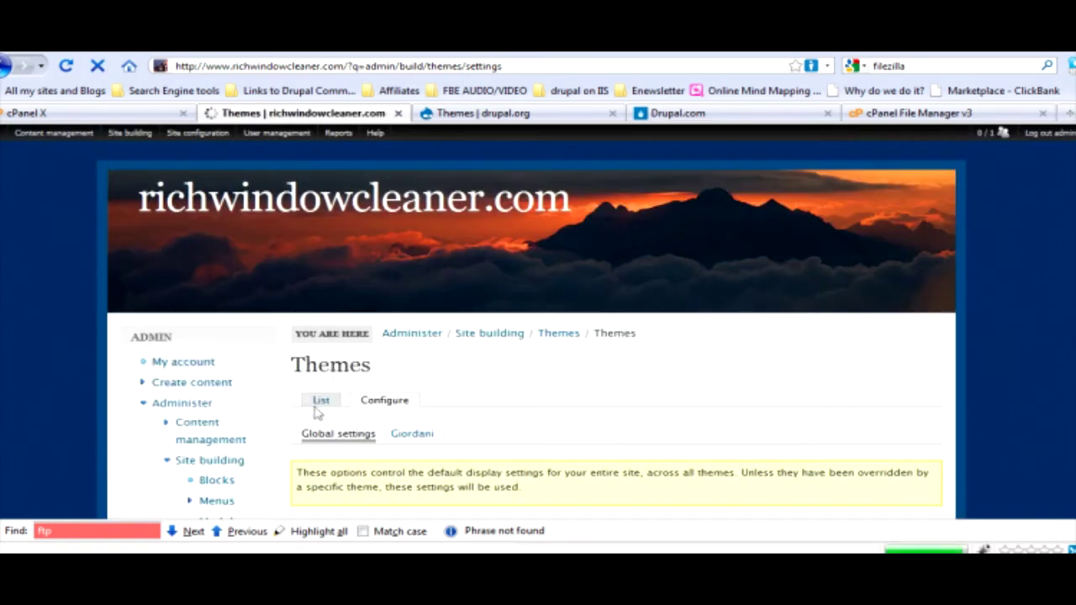
# Turn off the site name and mission statement in the Giordani theme's own settings and save the configuration.
pyautogui.click(416, 436)
pyautogui.scroll(-5, 420, 437)
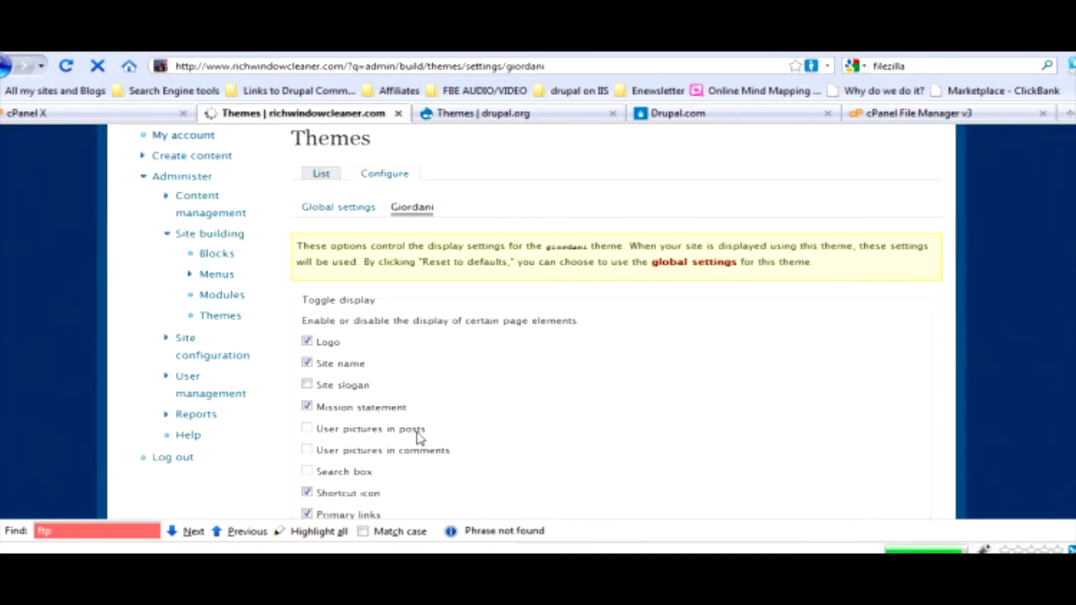
pyautogui.scroll(-2, 420, 437)
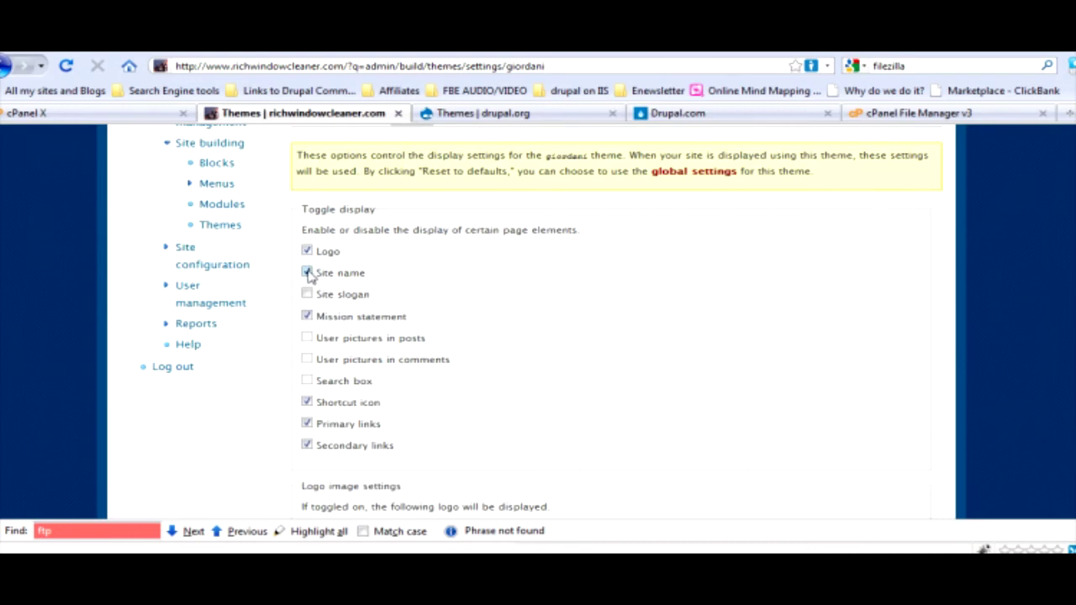
pyautogui.click(307, 273)
pyautogui.scroll(-5, 349, 426)
pyautogui.scroll(4, 331, 323)
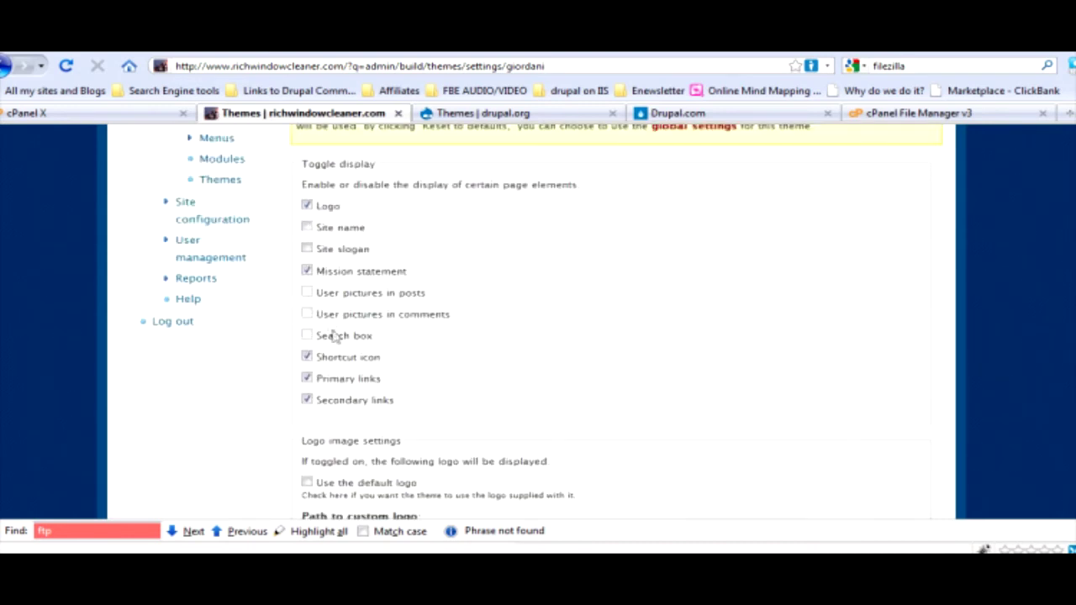
pyautogui.click(307, 270)
pyautogui.scroll(-12, 319, 446)
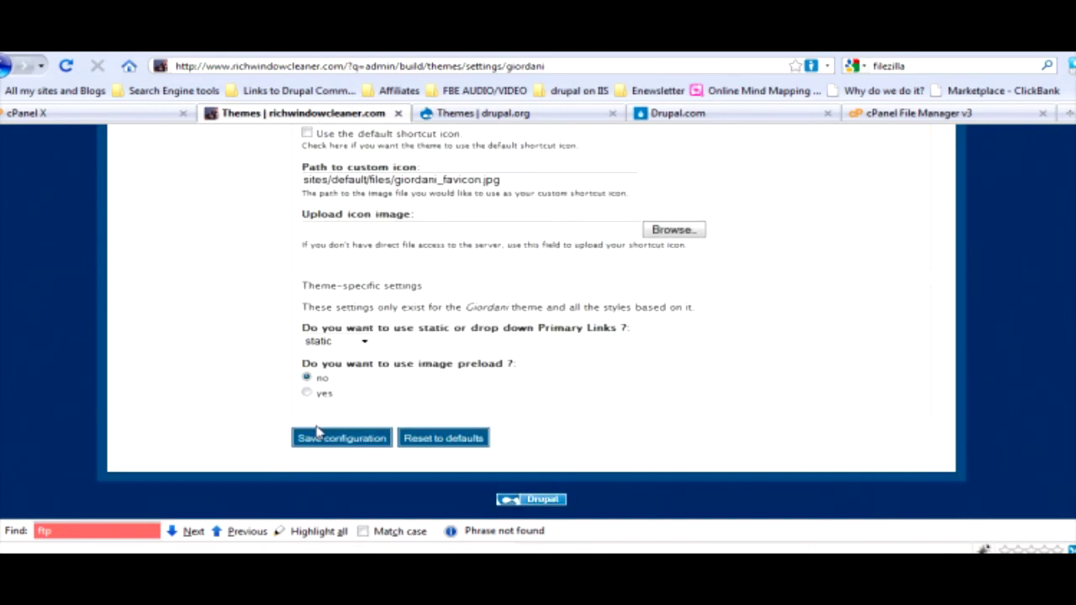
pyautogui.click(334, 447)
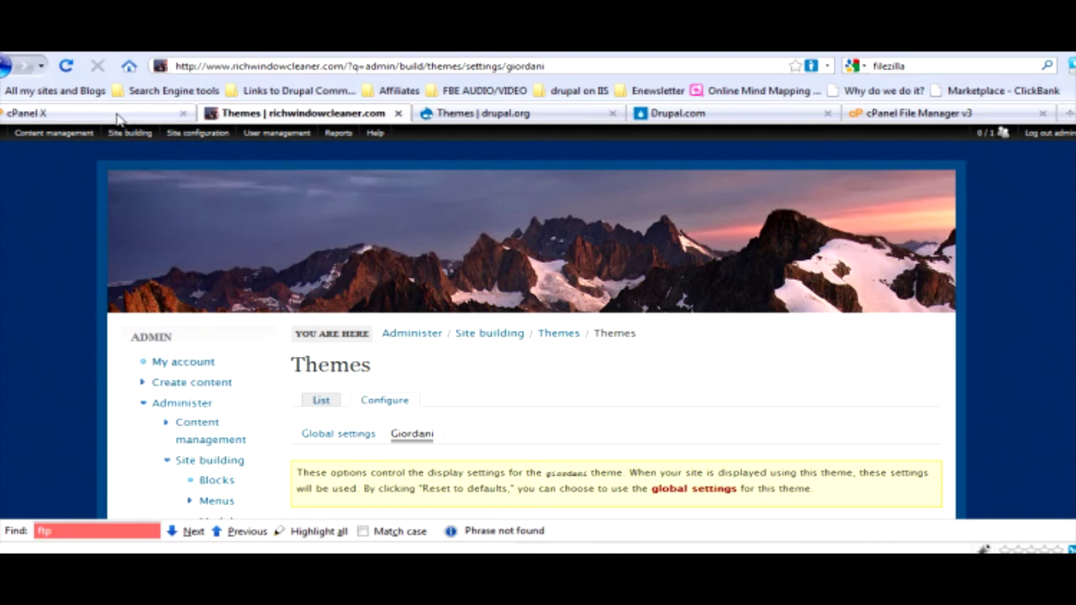
# Review the Giordani theme's display toggles, logo and shortcut icon settings, and reload its settings page.
pyautogui.scroll(-5, 420, 384)
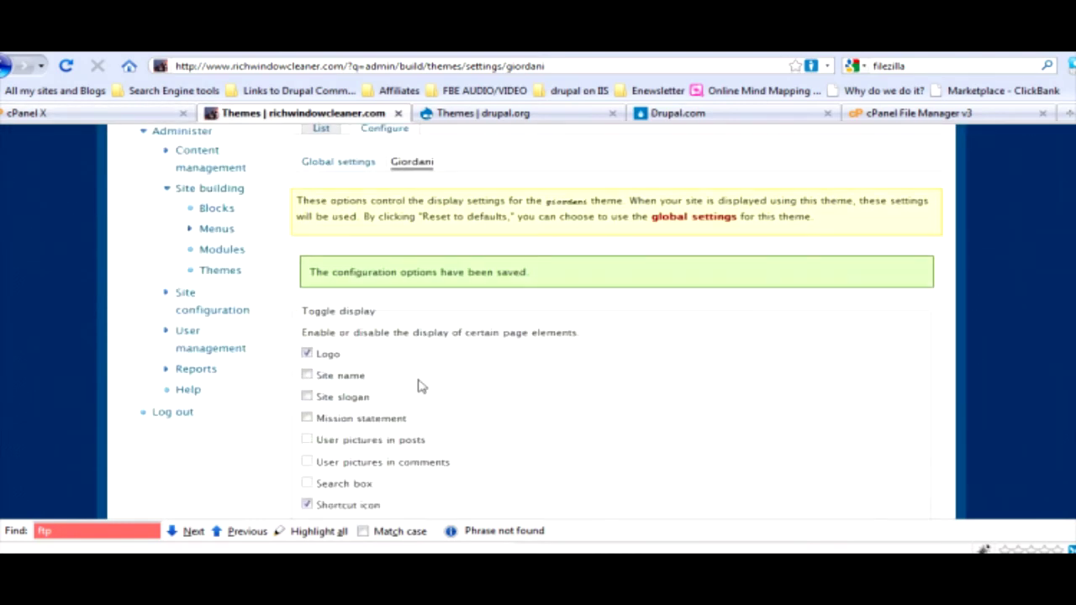
pyautogui.scroll(-3, 425, 384)
pyautogui.scroll(1, 411, 373)
pyautogui.scroll(-3, 411, 373)
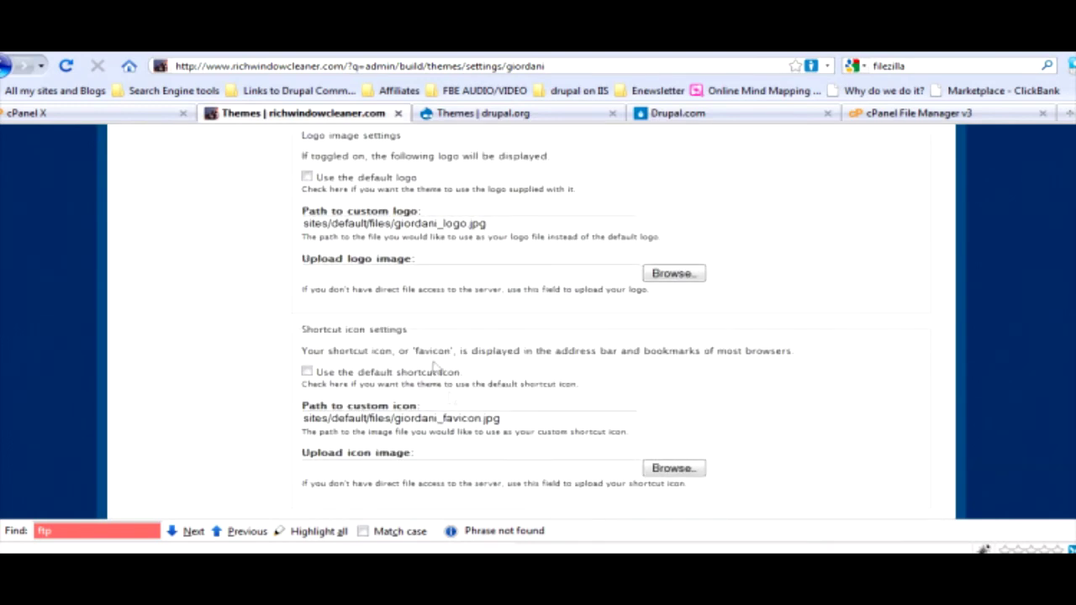
pyautogui.scroll(10, 372, 409)
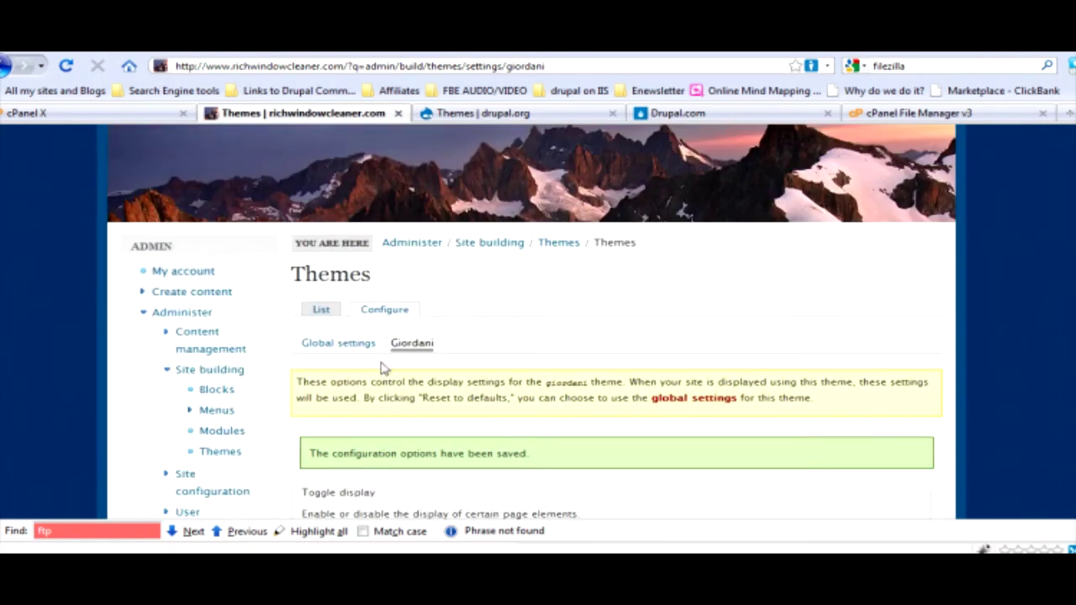
pyautogui.click(398, 351)
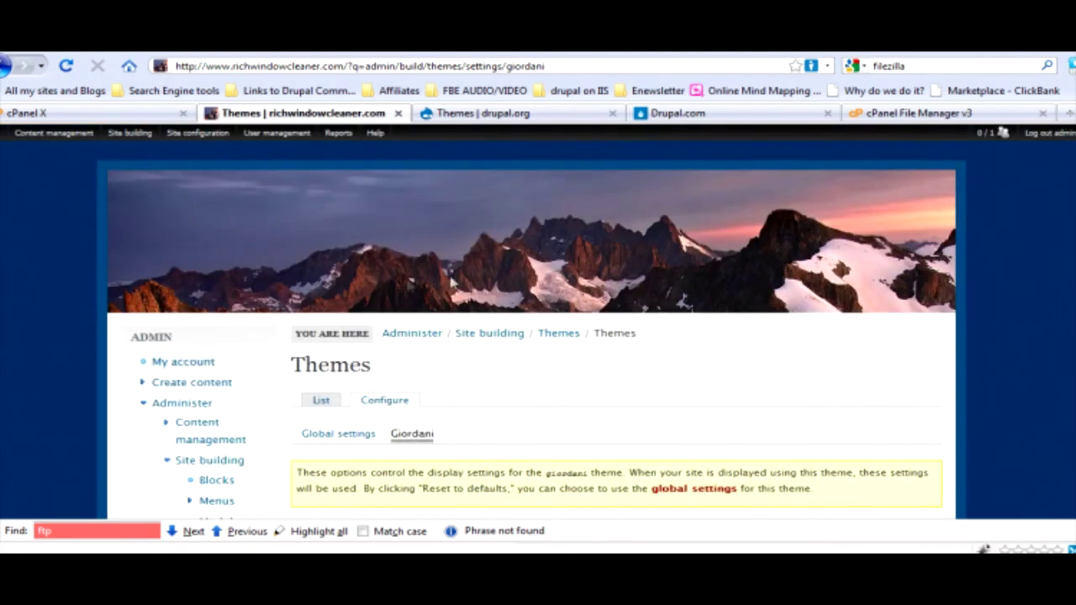
# Switch to cPanel, open File Manager for richwindowcleaner.com, and go to the sites/all/themes folder.
pyautogui.click(78, 115)
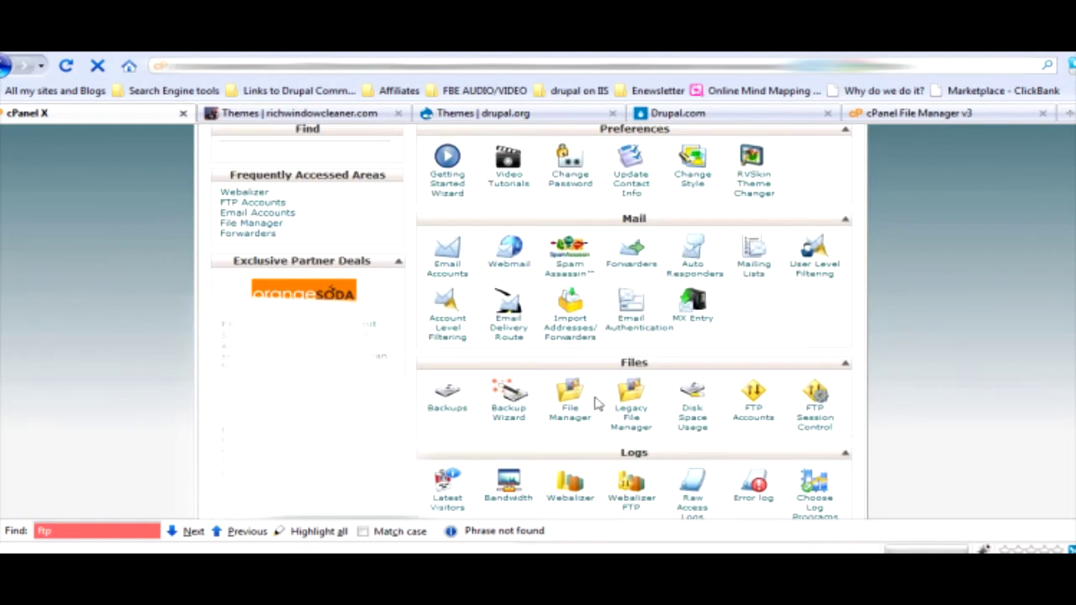
pyautogui.scroll(-2, 593, 354)
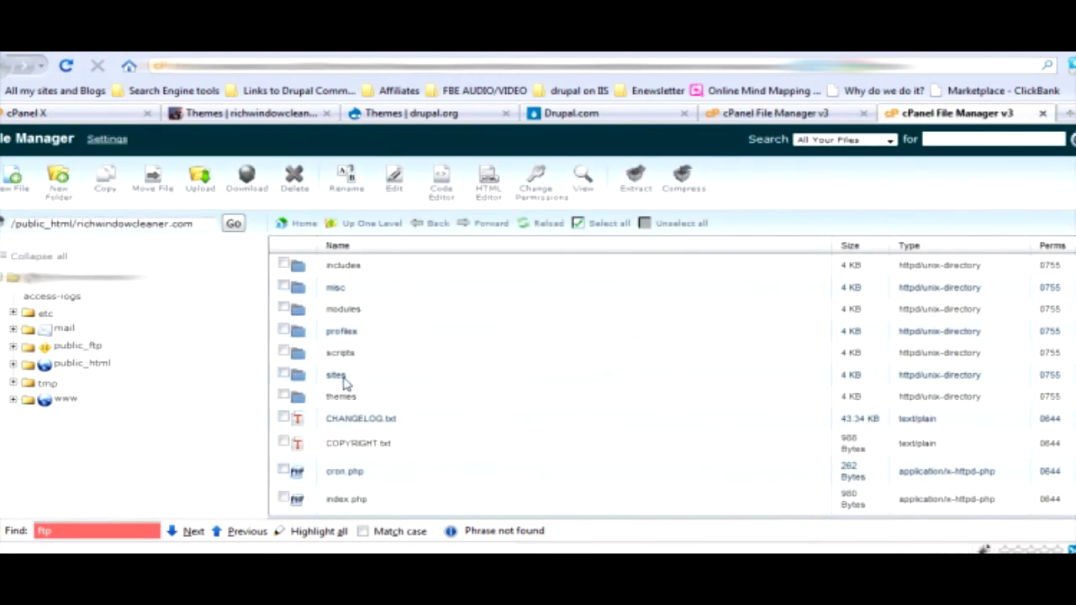
pyautogui.doubleClick(337, 376)
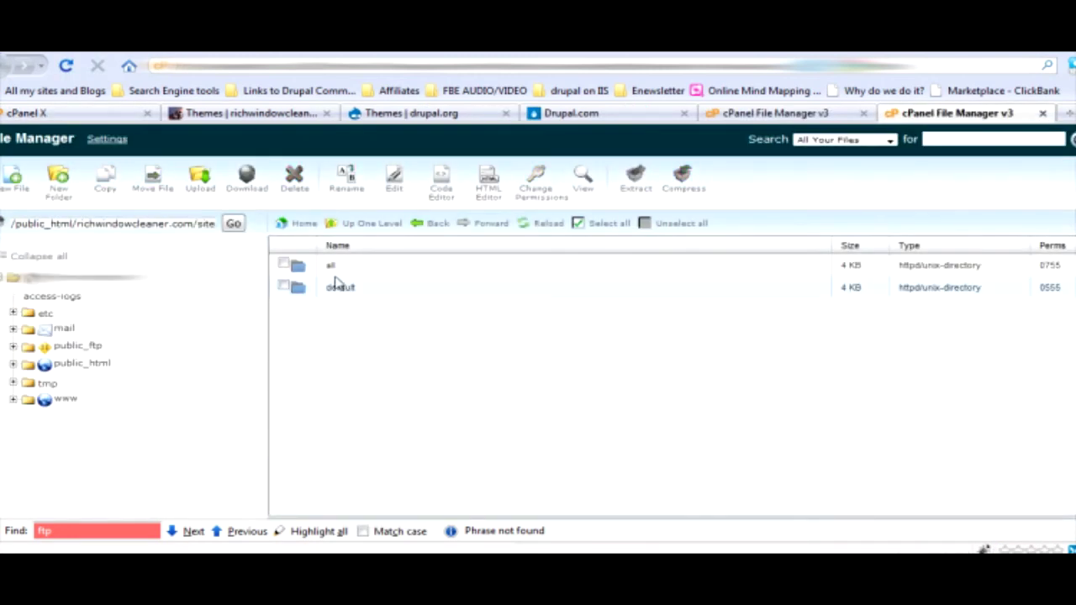
pyautogui.doubleClick(333, 267)
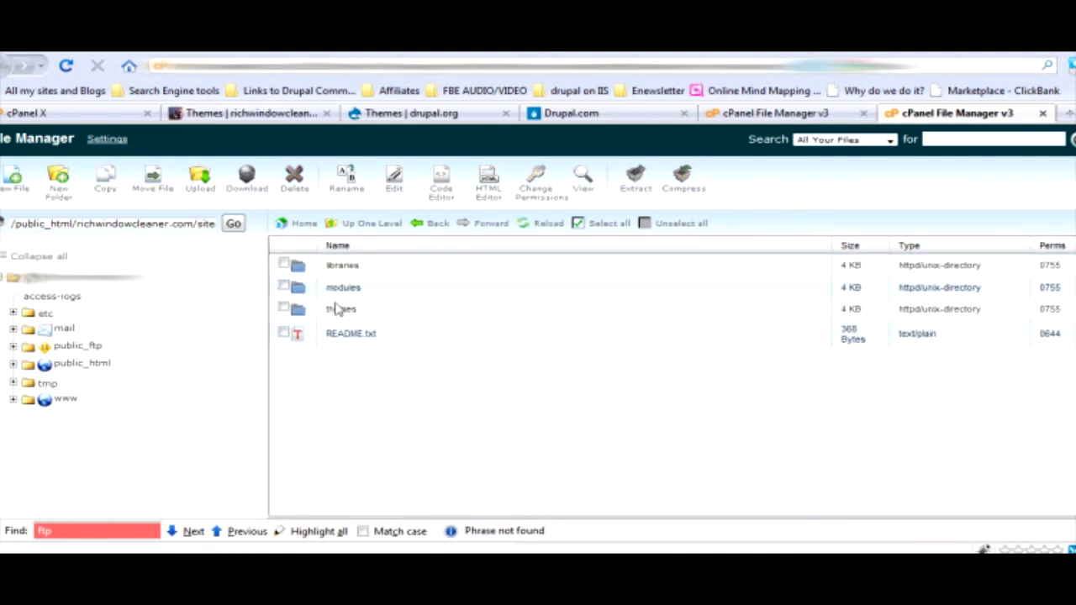
pyautogui.doubleClick(339, 310)
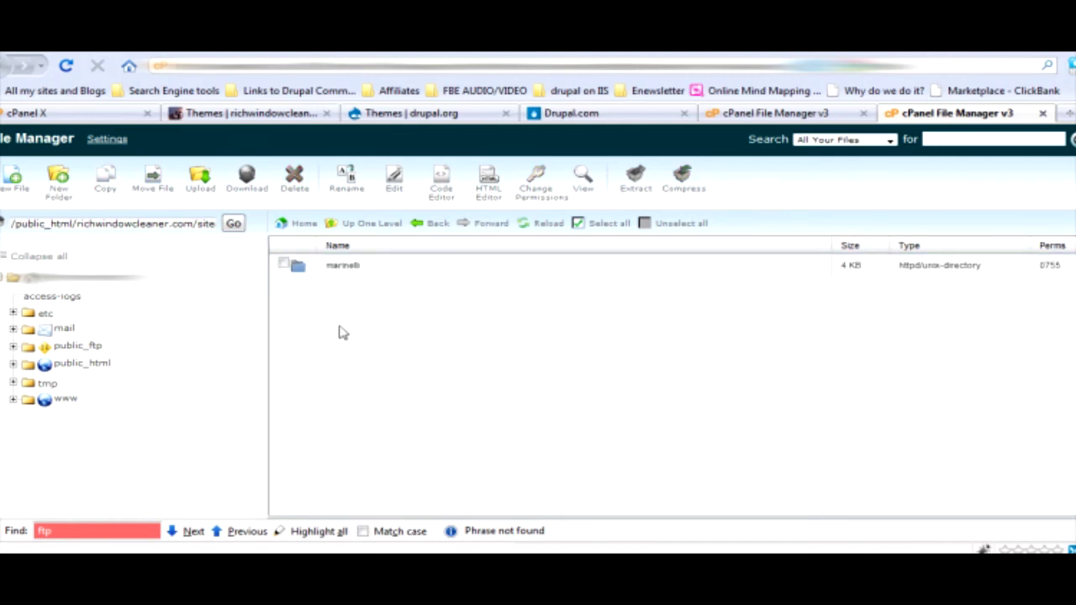
# Open the banners folder inside the marinelli theme's img folder.
pyautogui.doubleClick(344, 269)
pyautogui.doubleClick(359, 266)
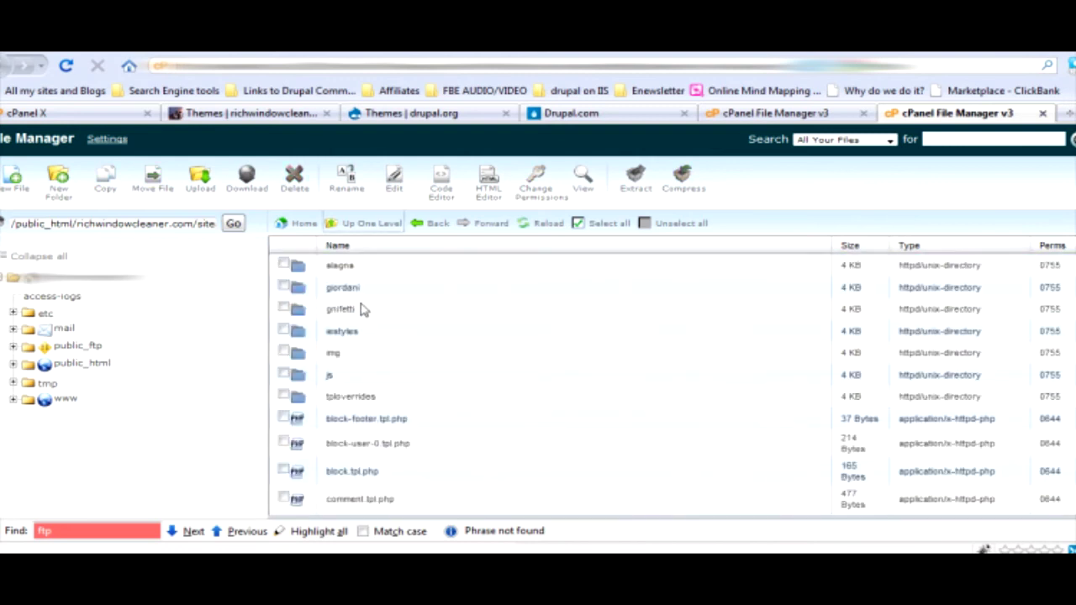
pyautogui.click(336, 355)
pyautogui.doubleClick(337, 355)
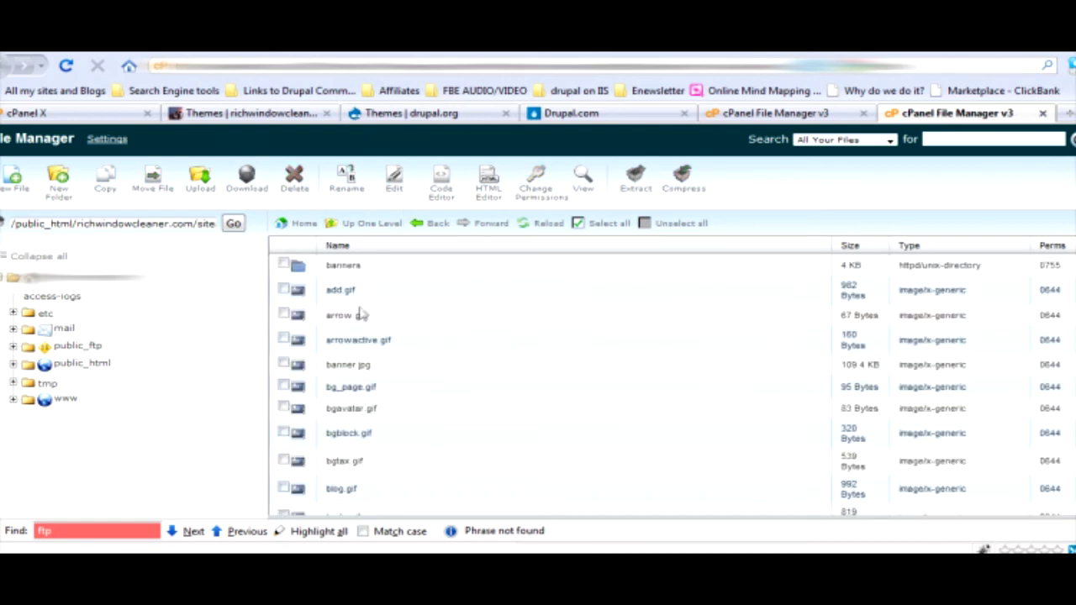
pyautogui.doubleClick(345, 266)
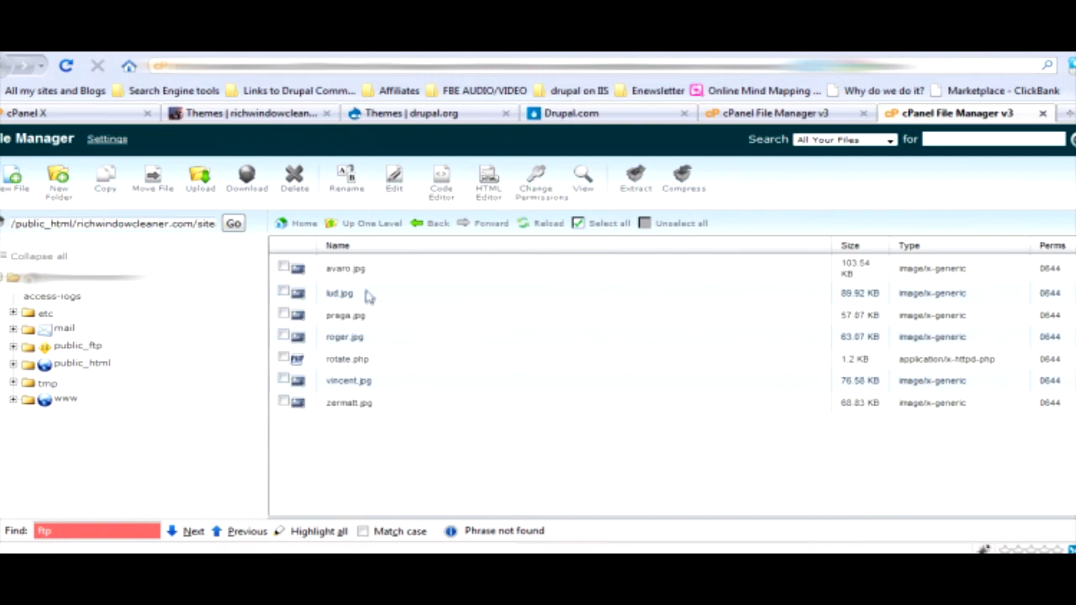